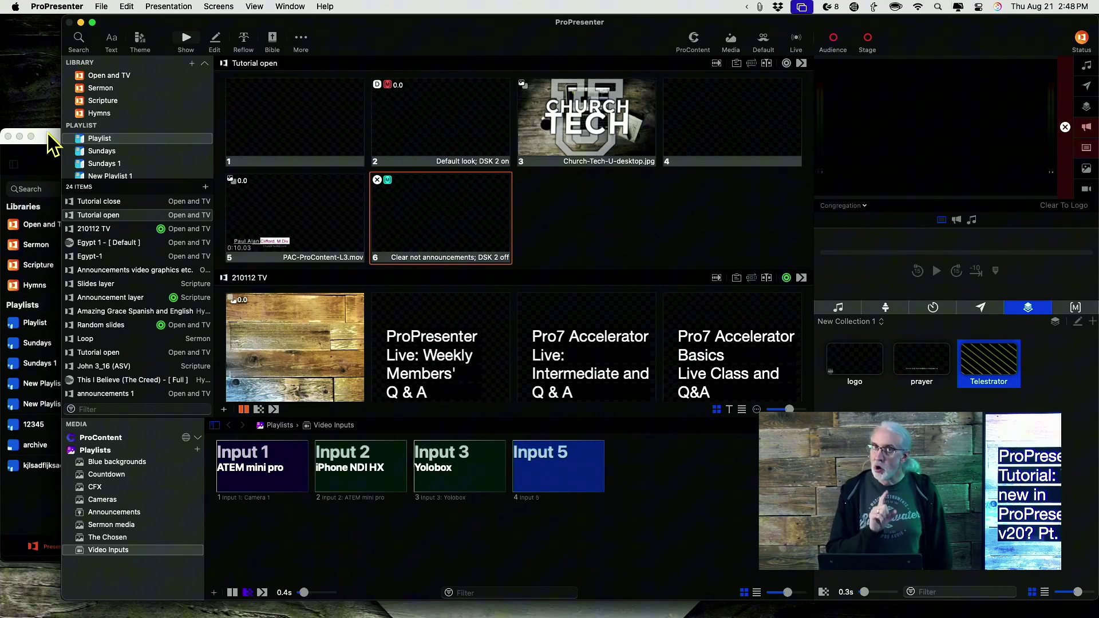
- Browse the Open and TV library's 3 videos presentation, then open the Playlist playlist
{"action": "left_click", "coordinate": [48, 136]}
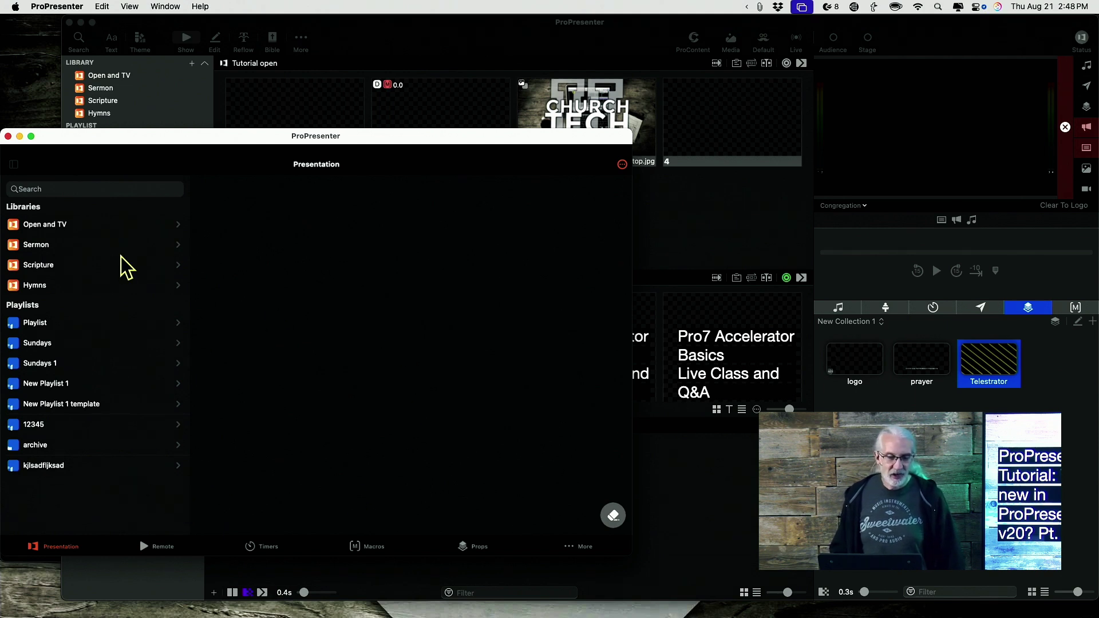
{"action": "left_click", "coordinate": [64, 225]}
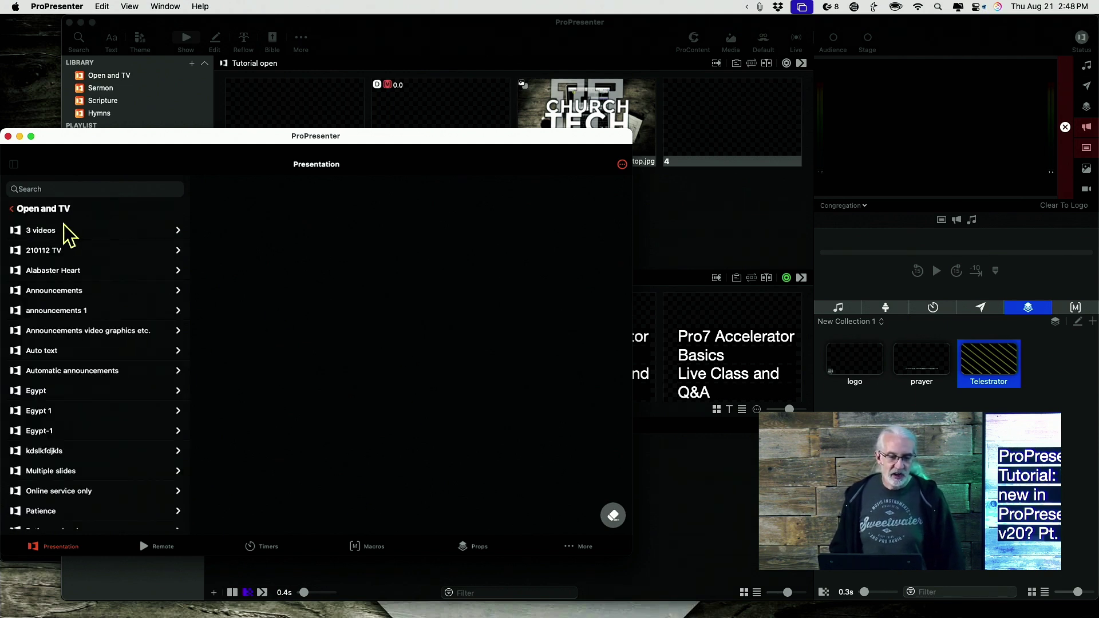
{"action": "left_click", "coordinate": [62, 232]}
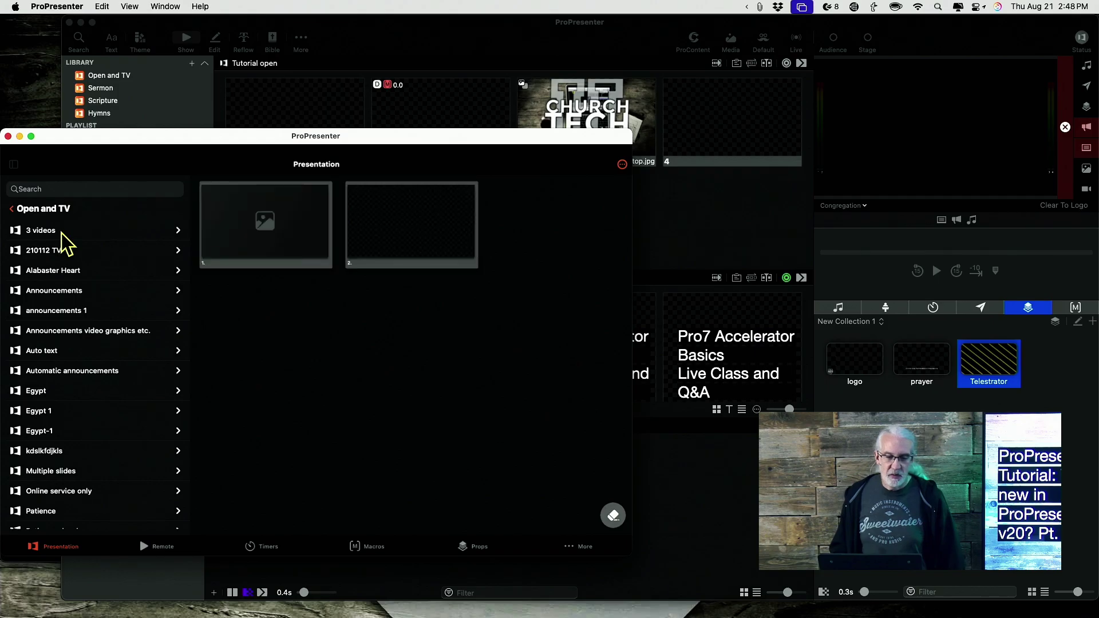
{"action": "left_click", "coordinate": [12, 209]}
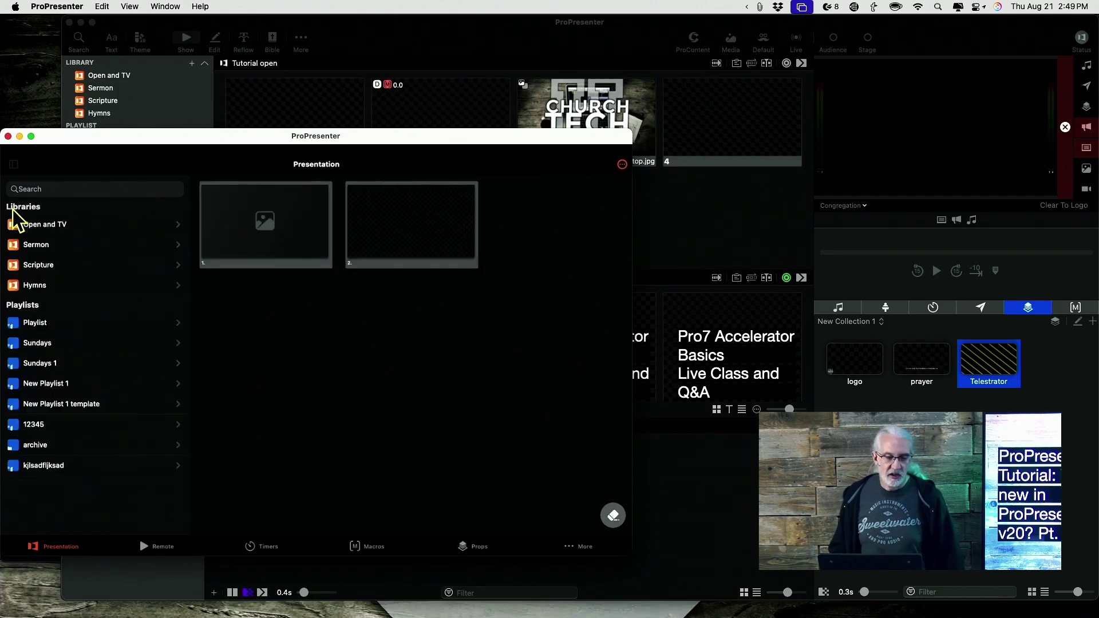
{"action": "left_click", "coordinate": [36, 323]}
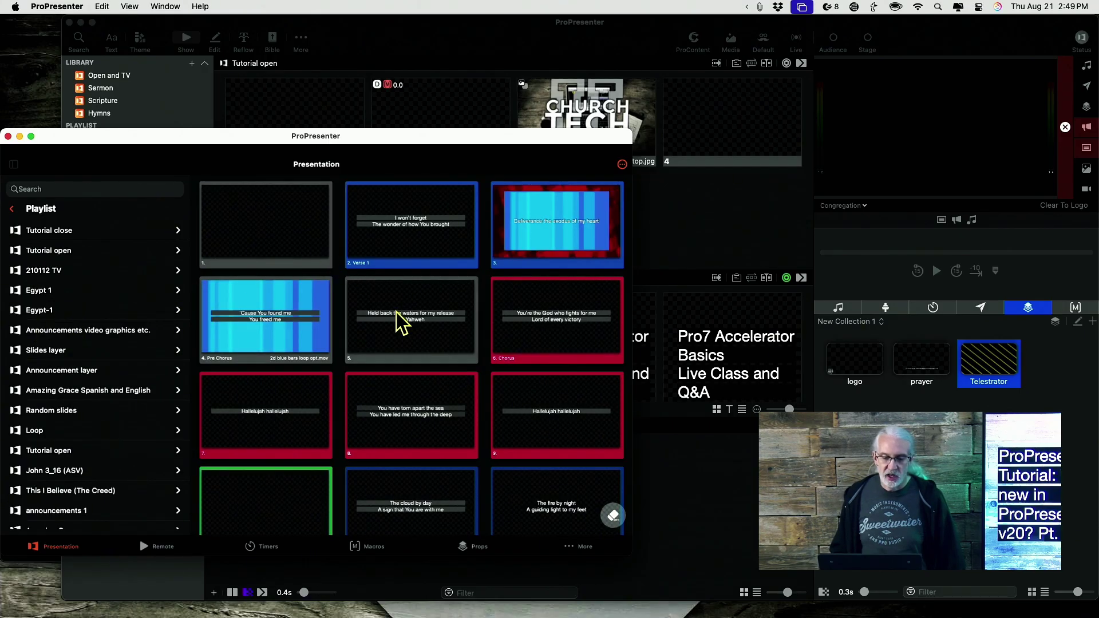
- Send slide 5, then the Hallelujah hallelujah slide, live to the output
{"action": "left_click", "coordinate": [404, 331]}
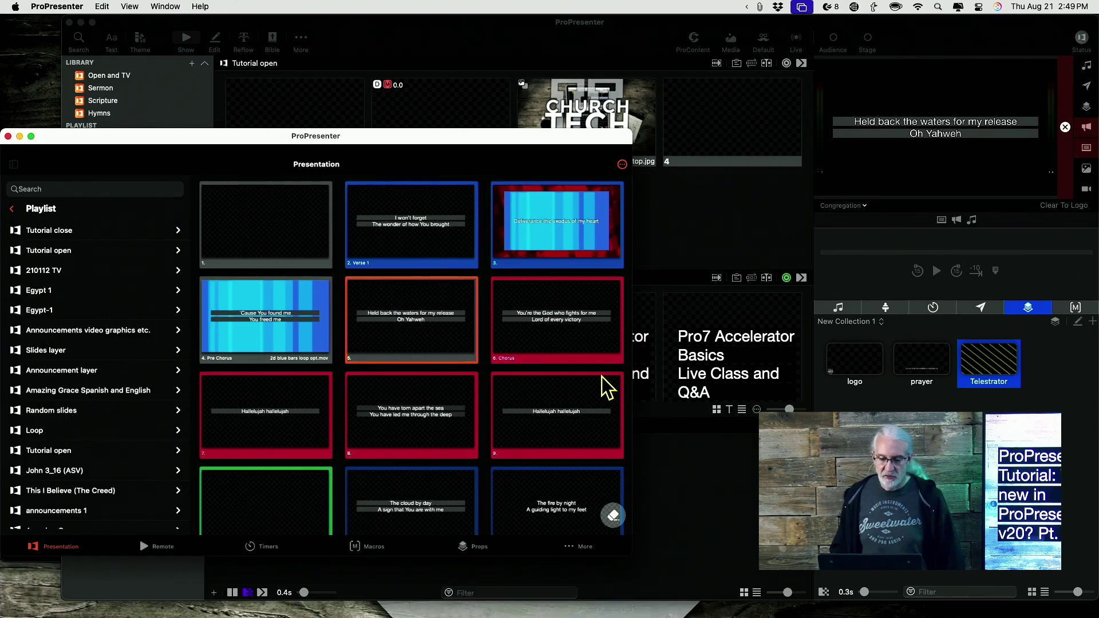
{"action": "left_click", "coordinate": [552, 449]}
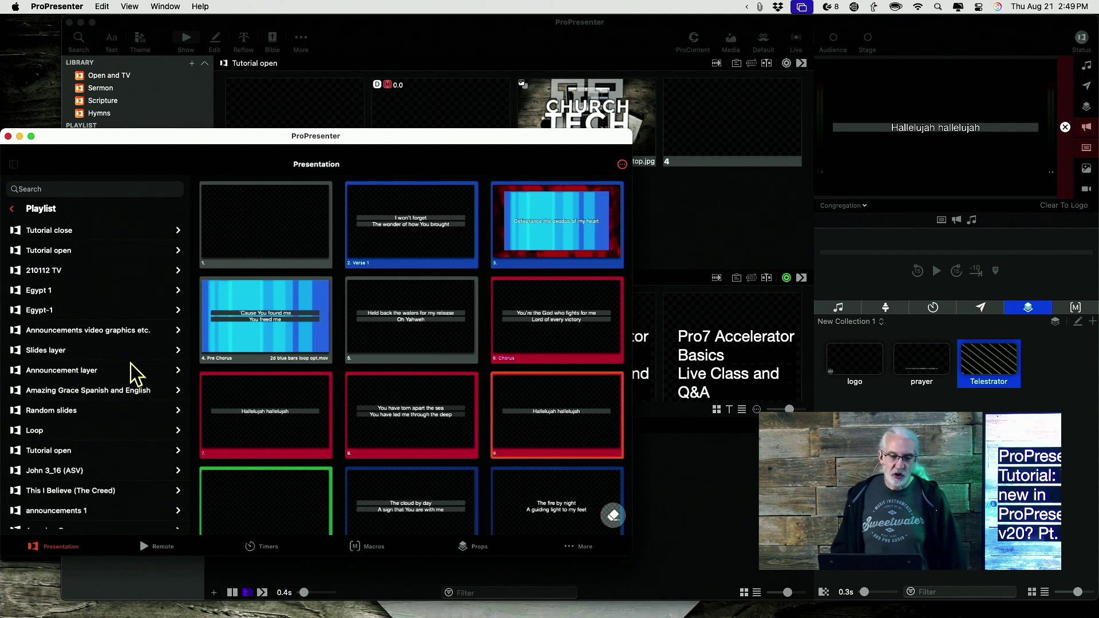
{"action": "scroll", "coordinate": [132, 373], "scroll_direction": "down", "scroll_amount": 5}
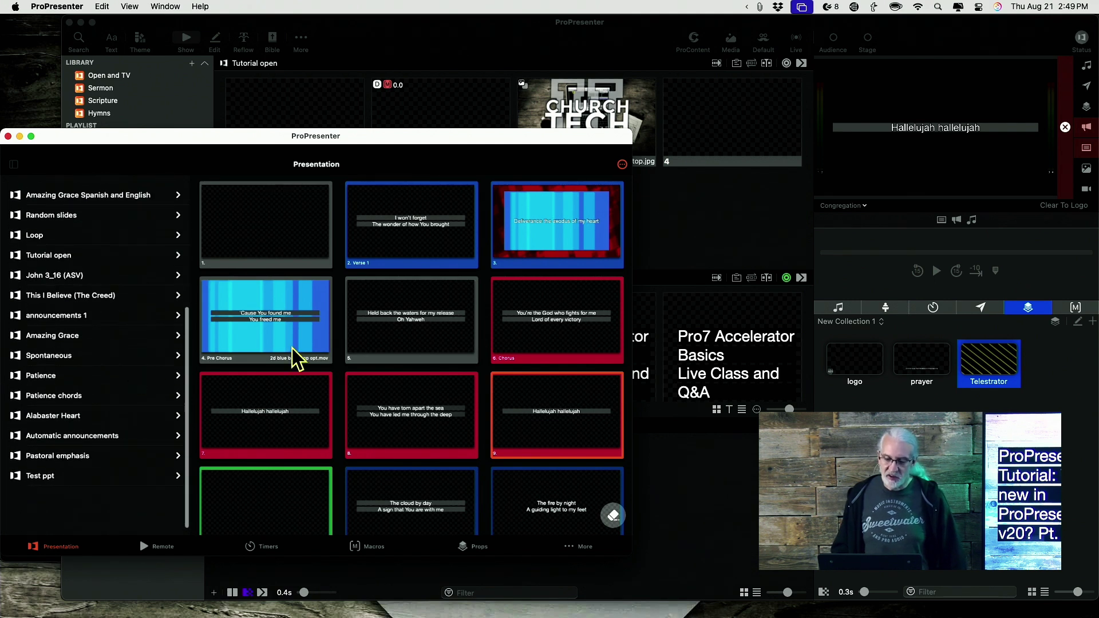
{"action": "scroll", "coordinate": [293, 358], "scroll_direction": "down", "scroll_amount": 10}
{"action": "scroll", "coordinate": [293, 358], "scroll_direction": "up", "scroll_amount": 10}
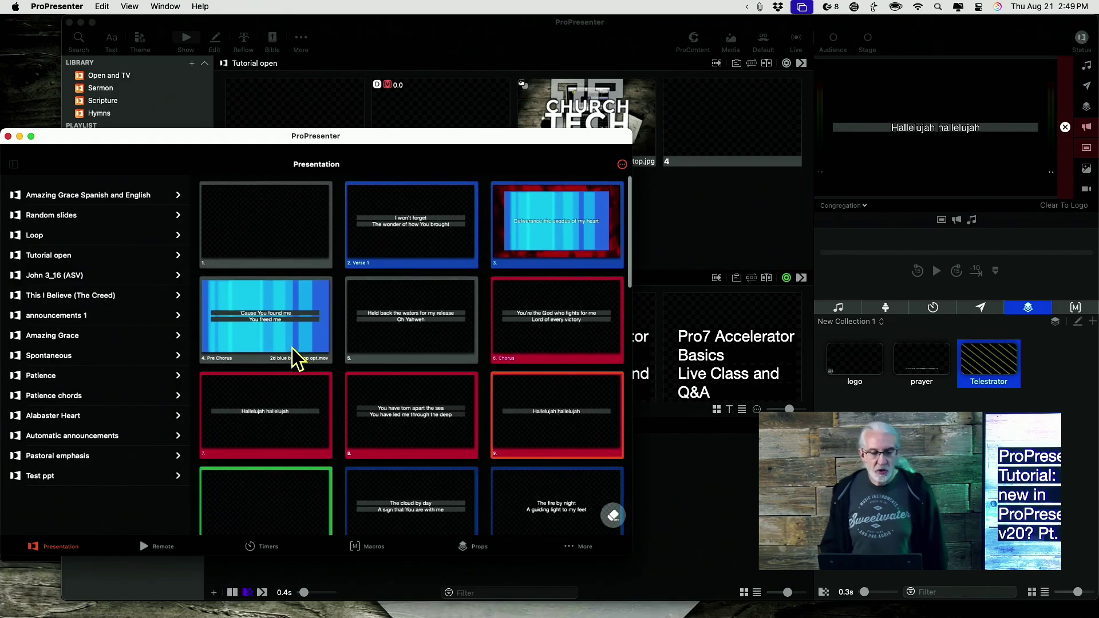
{"action": "scroll", "coordinate": [121, 304], "scroll_direction": "up", "scroll_amount": 1}
{"action": "scroll", "coordinate": [120, 303], "scroll_direction": "up", "scroll_amount": 1}
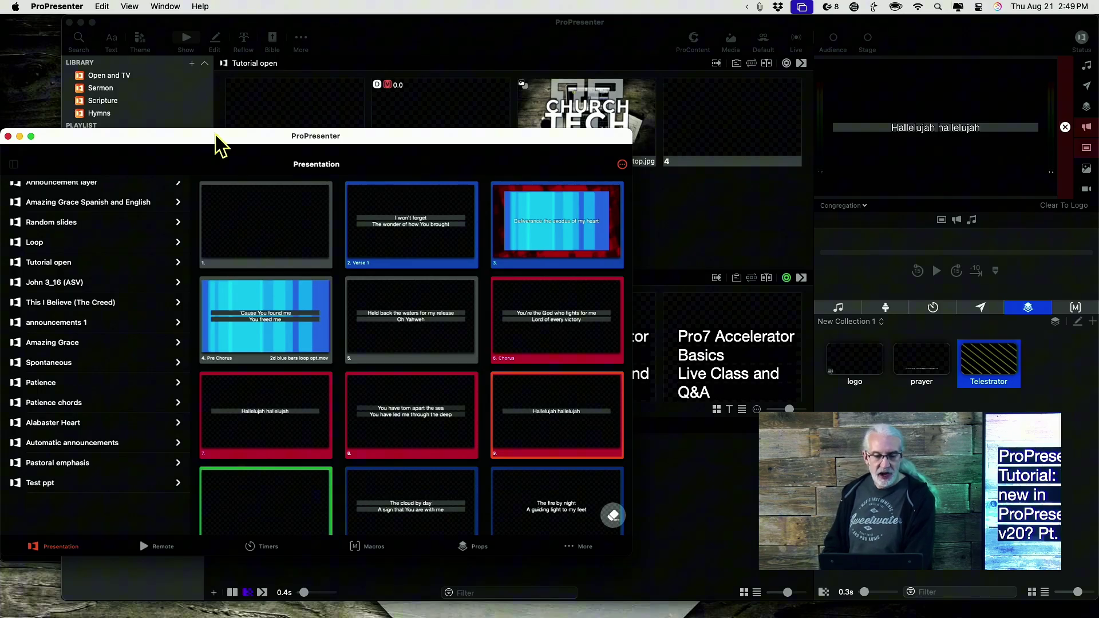
- Move the Remote window up-right, minimize the main window, and close Screen Configuration and Looks
{"action": "left_click_drag", "start_coordinate": [216, 140], "coordinate": [392, 57]}
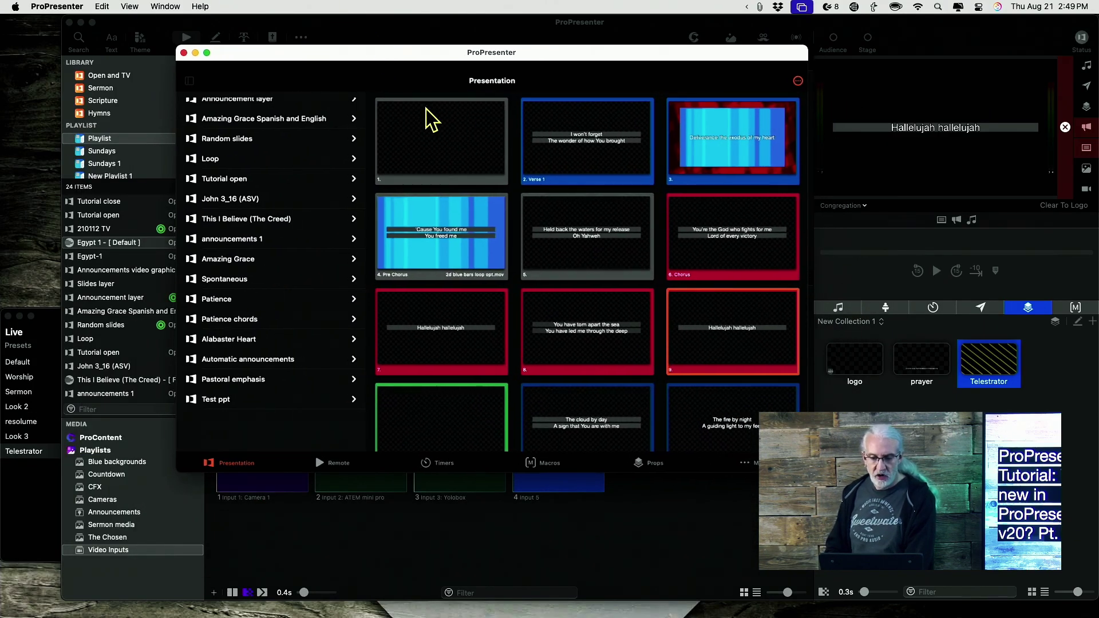
{"action": "left_click", "coordinate": [81, 23]}
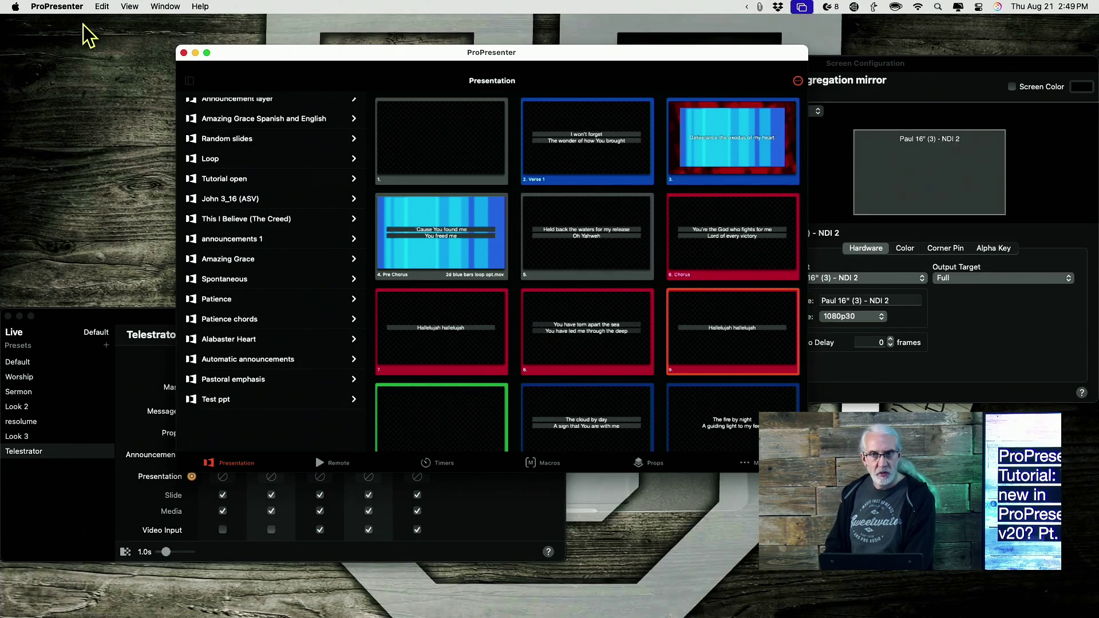
{"action": "left_click", "coordinate": [829, 65]}
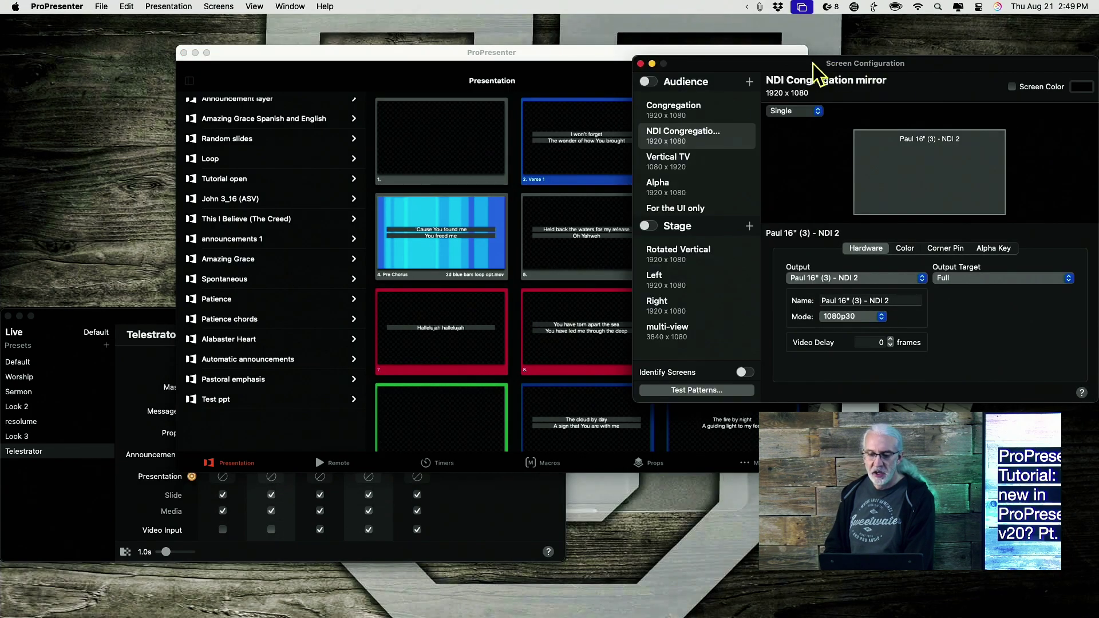
{"action": "left_click", "coordinate": [640, 63]}
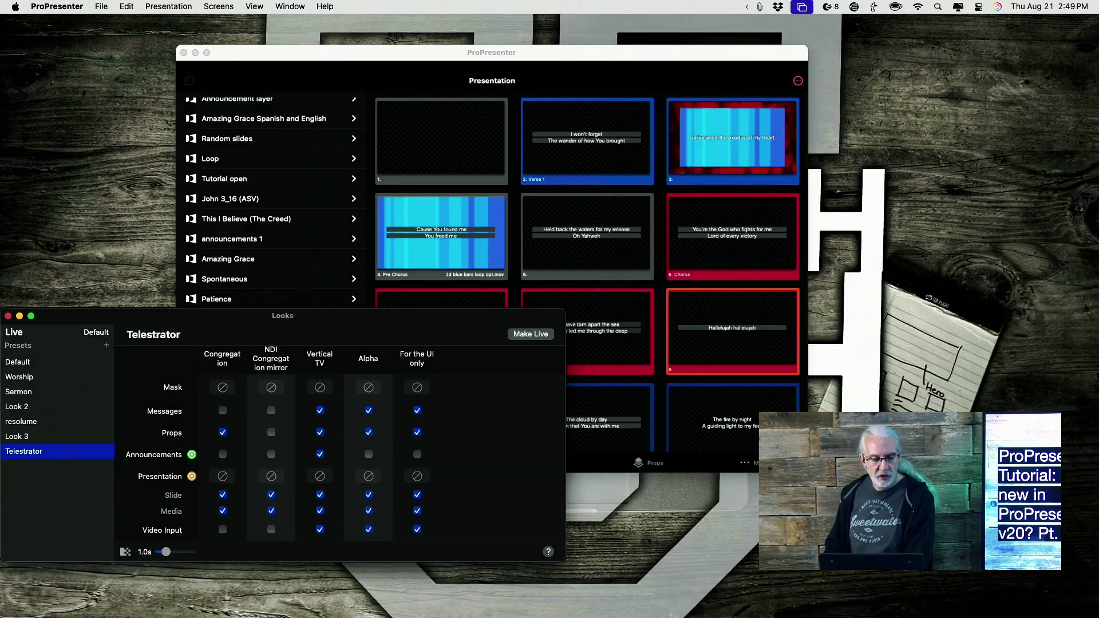
{"action": "left_click", "coordinate": [8, 316]}
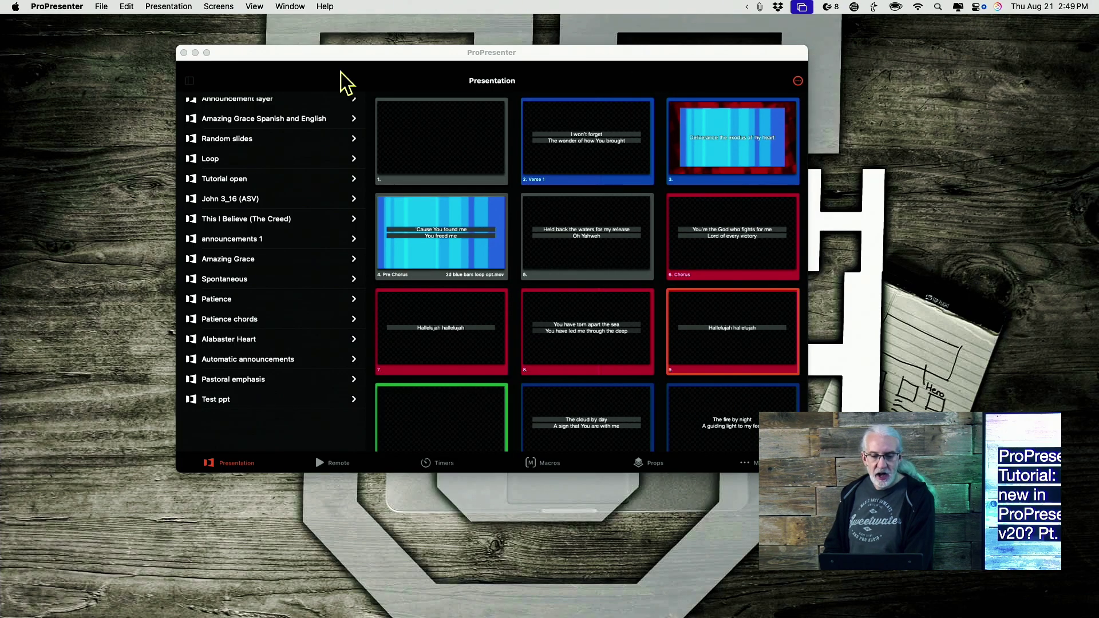
- Fire slides 5, 6 (Chorus), 5 again and 8 live from the Remote's slide grid
{"action": "left_click", "coordinate": [423, 55]}
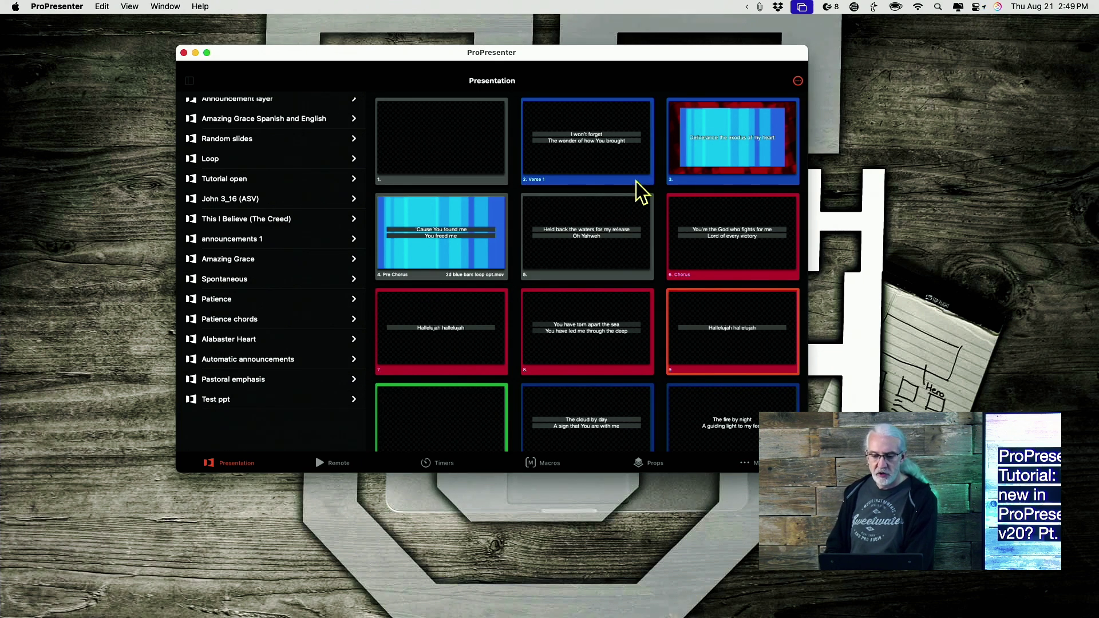
{"action": "left_click", "coordinate": [628, 225]}
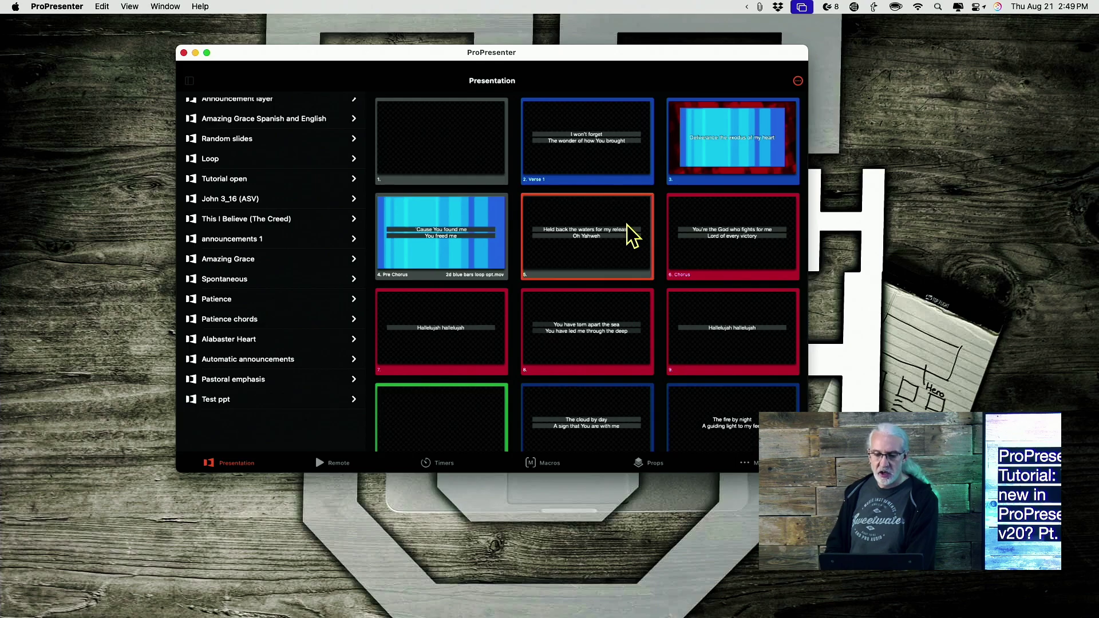
{"action": "left_click", "coordinate": [767, 246]}
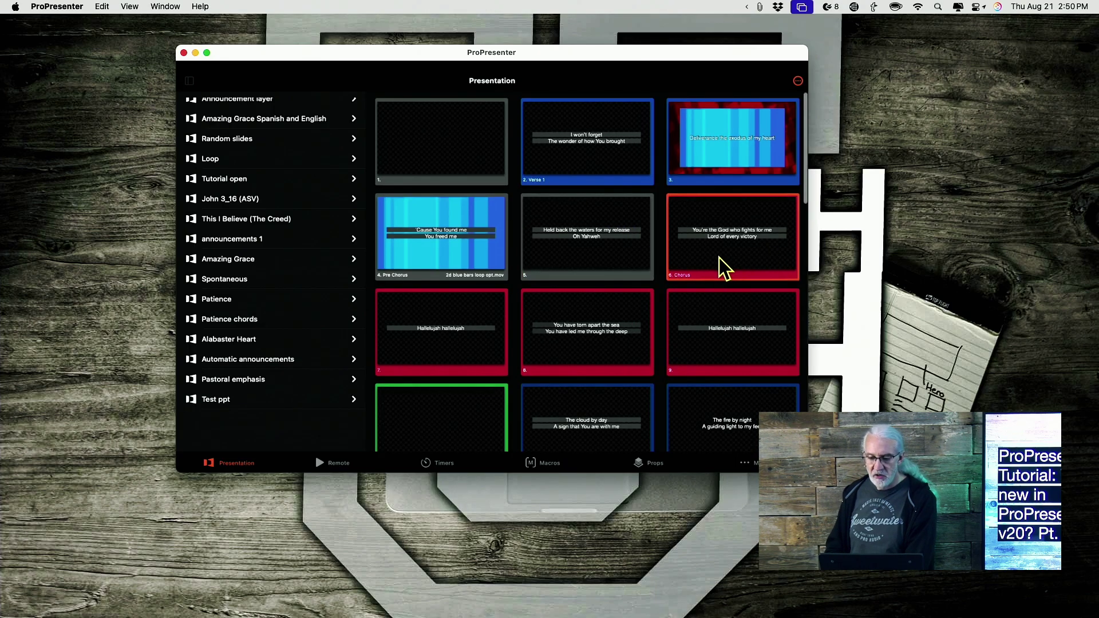
{"action": "scroll", "coordinate": [736, 251], "scroll_direction": "down", "scroll_amount": 1}
{"action": "scroll", "coordinate": [742, 262], "scroll_direction": "up", "scroll_amount": 1}
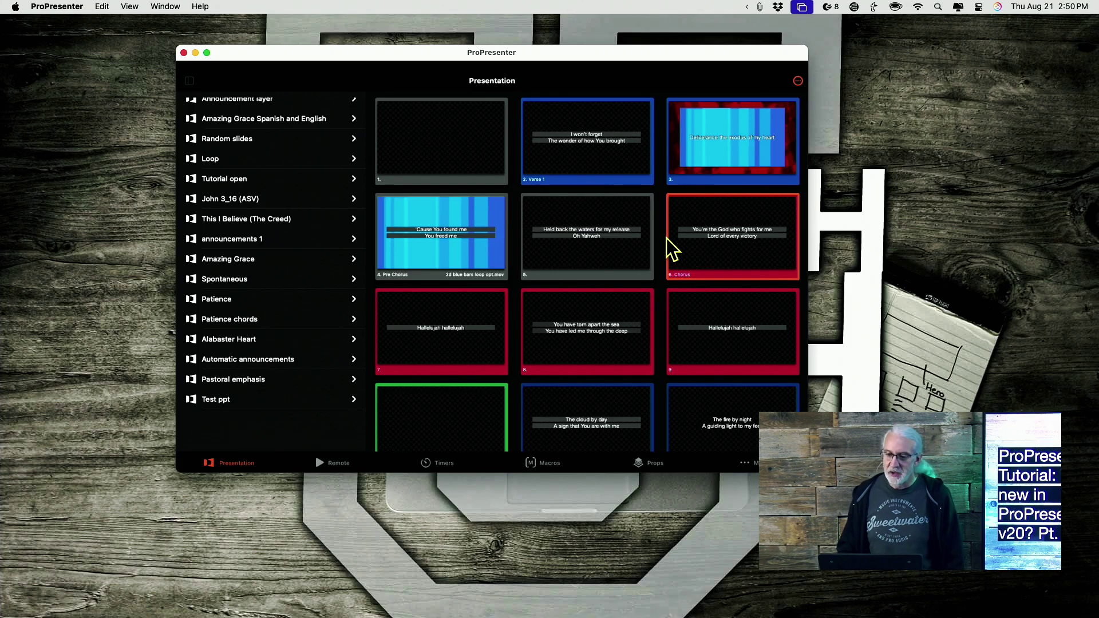
{"action": "left_click", "coordinate": [612, 248]}
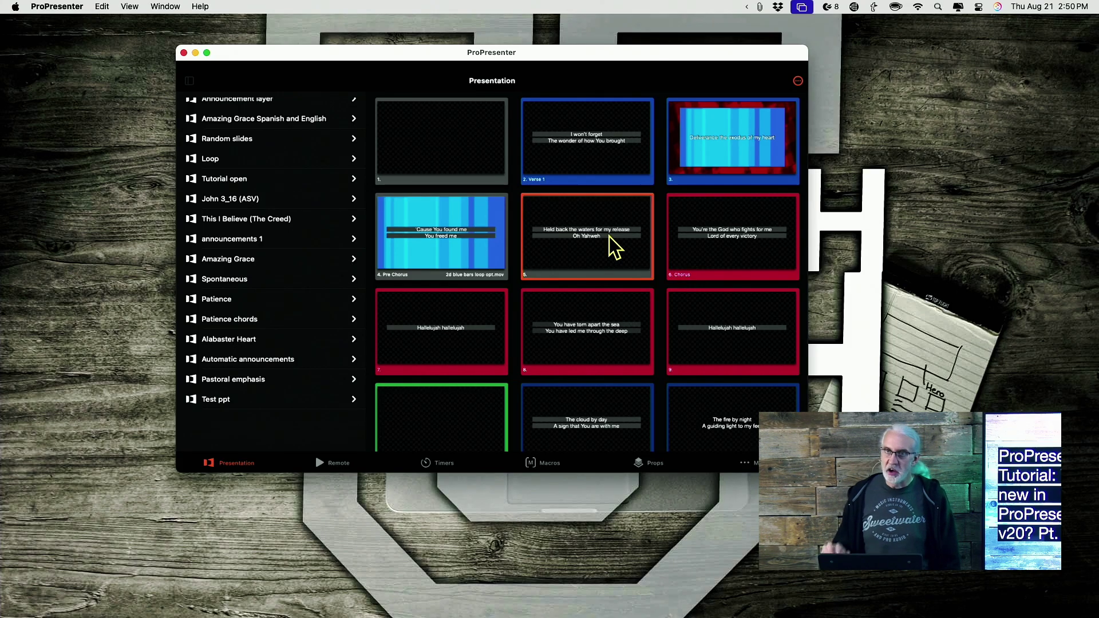
{"action": "left_click", "coordinate": [599, 322]}
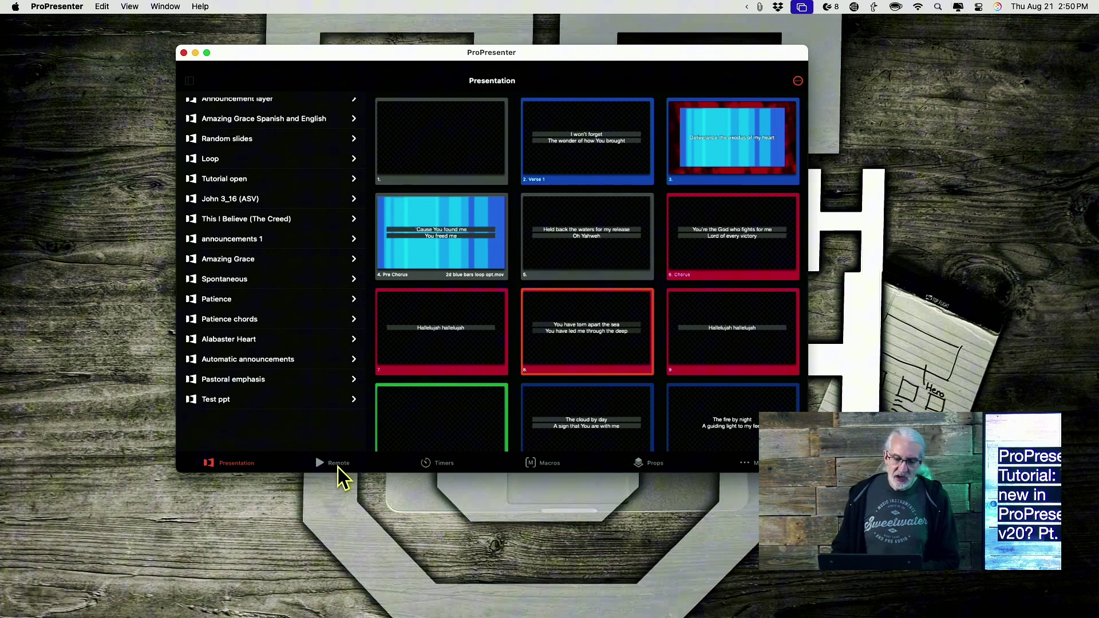
- Display the Amazing Grace slides in the Remote's browser, then quit ProPresenter Remote
{"action": "left_click", "coordinate": [339, 465]}
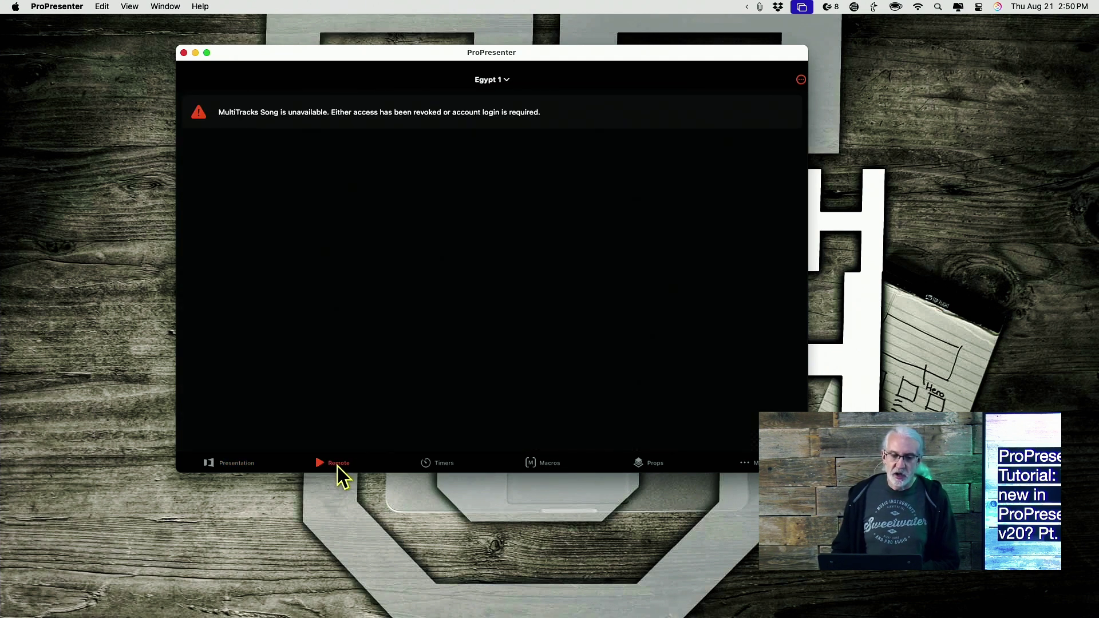
{"action": "left_click", "coordinate": [228, 466]}
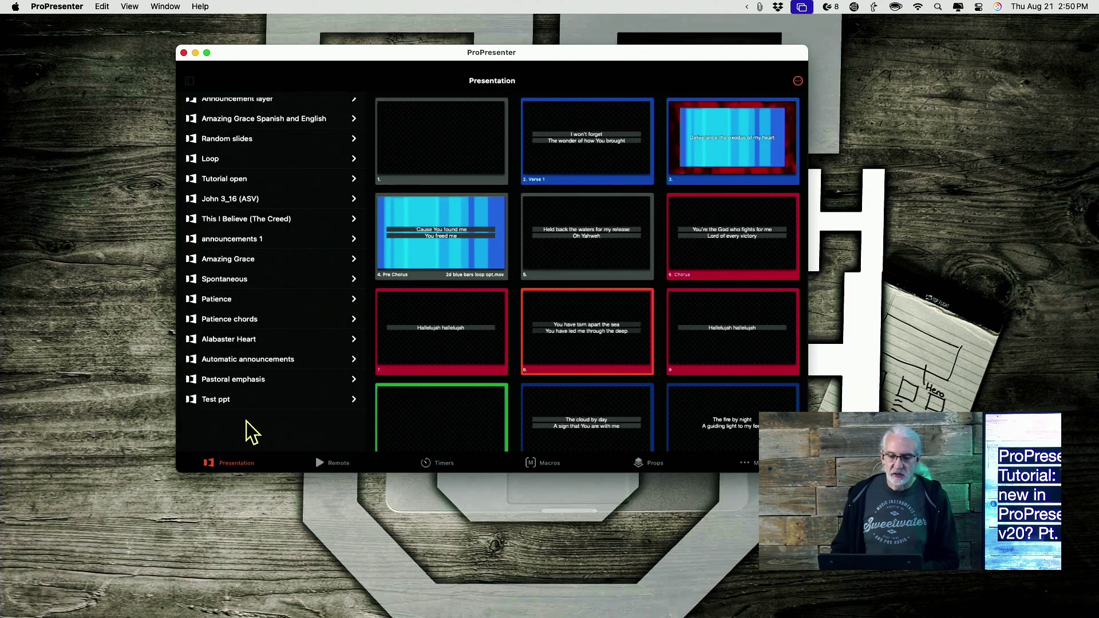
{"action": "left_click", "coordinate": [237, 179]}
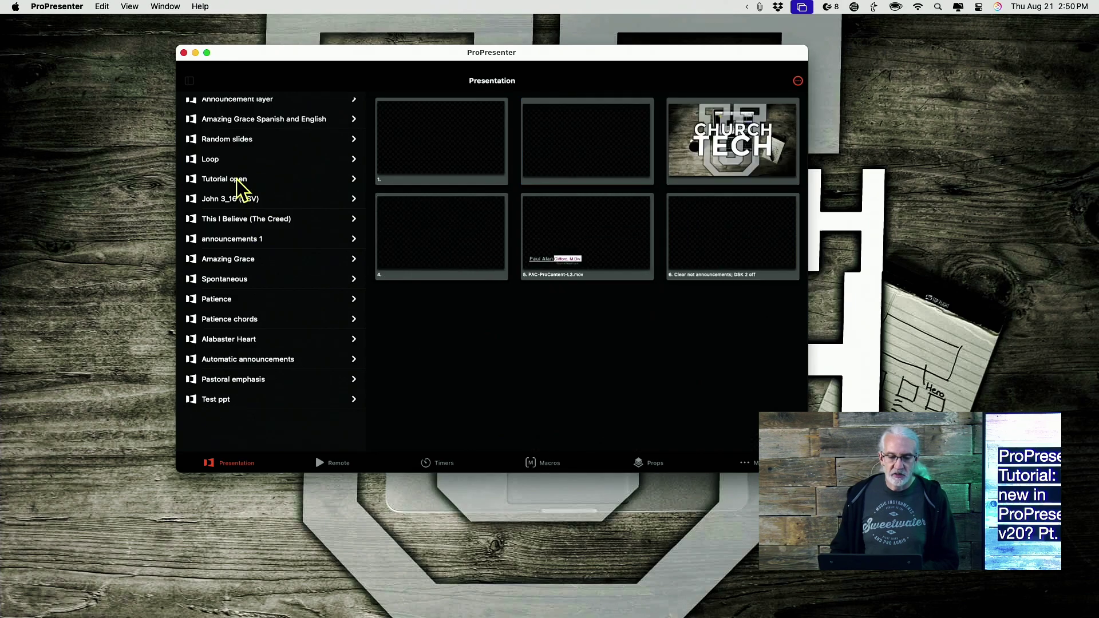
{"action": "left_click", "coordinate": [241, 256]}
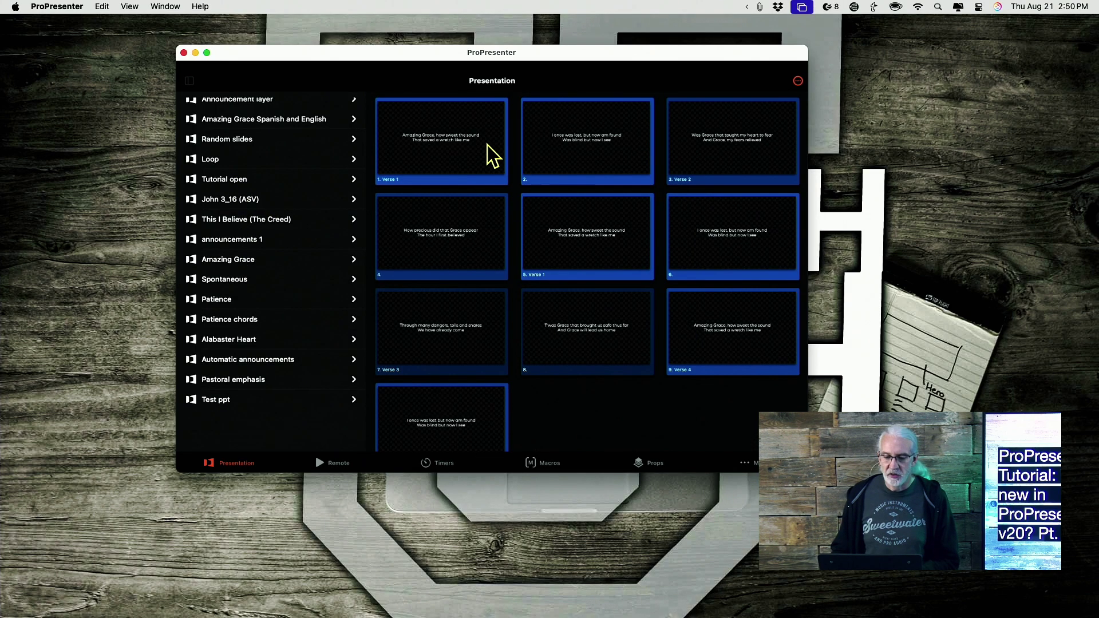
{"action": "key", "text": "super+q"}
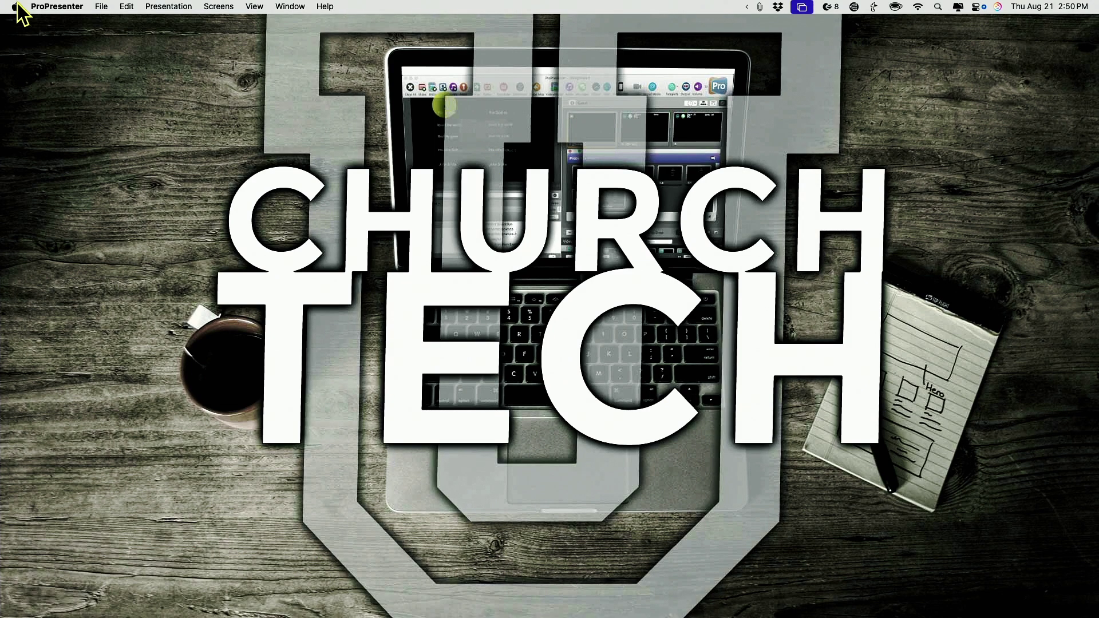
- Relaunch ProPresenter Remote from Recent Items and dismiss its crash report
{"action": "left_click", "coordinate": [16, 7]}
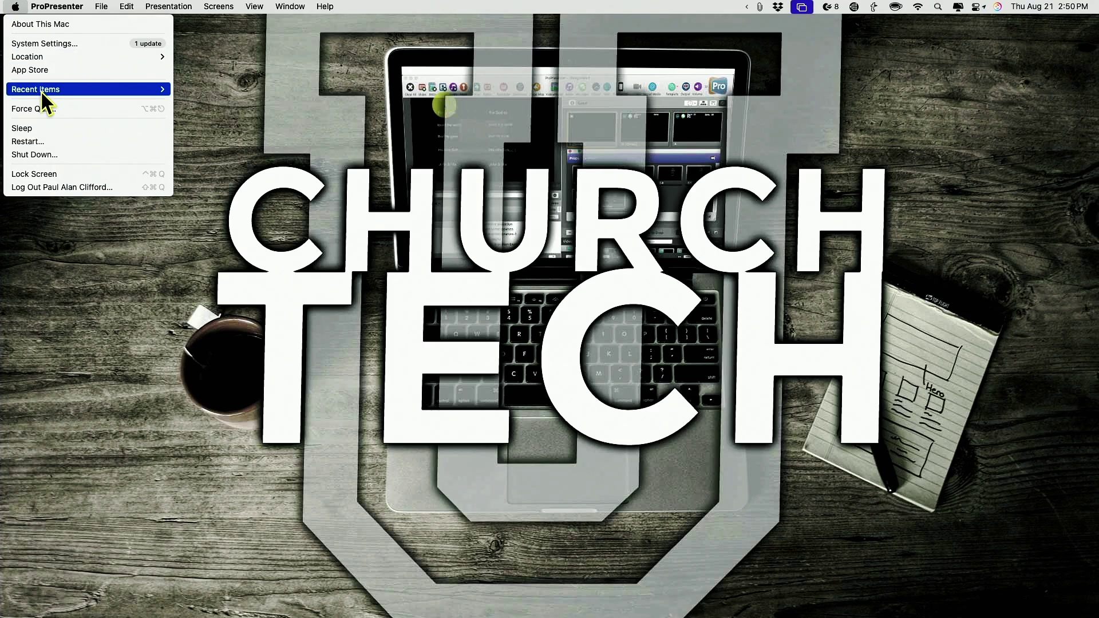
{"action": "mouse_move", "coordinate": [40, 91]}
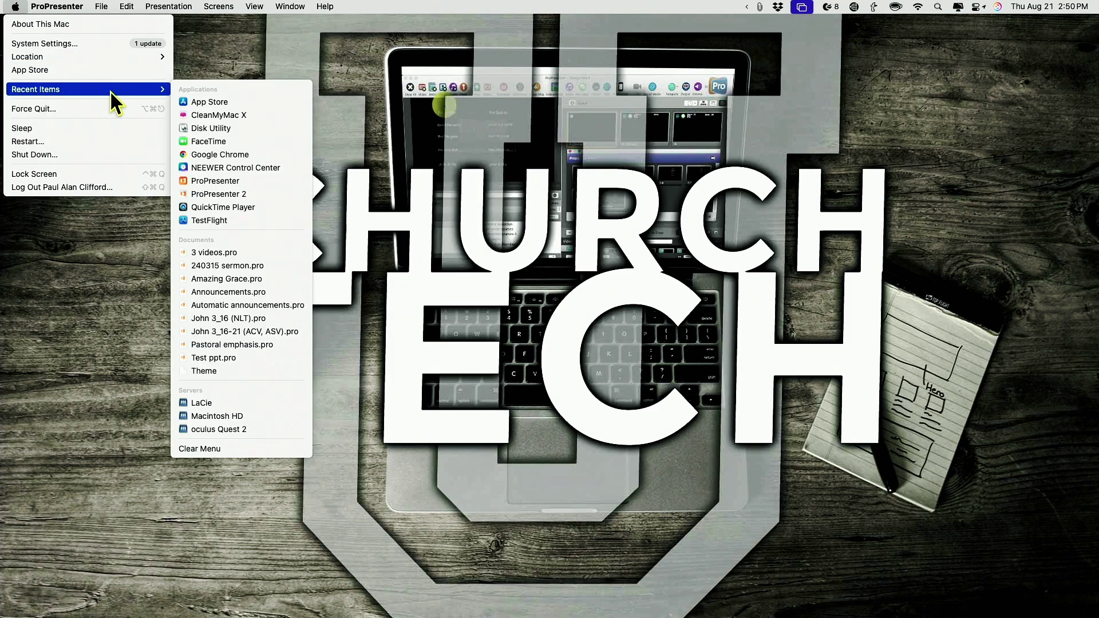
{"action": "left_click", "coordinate": [225, 194]}
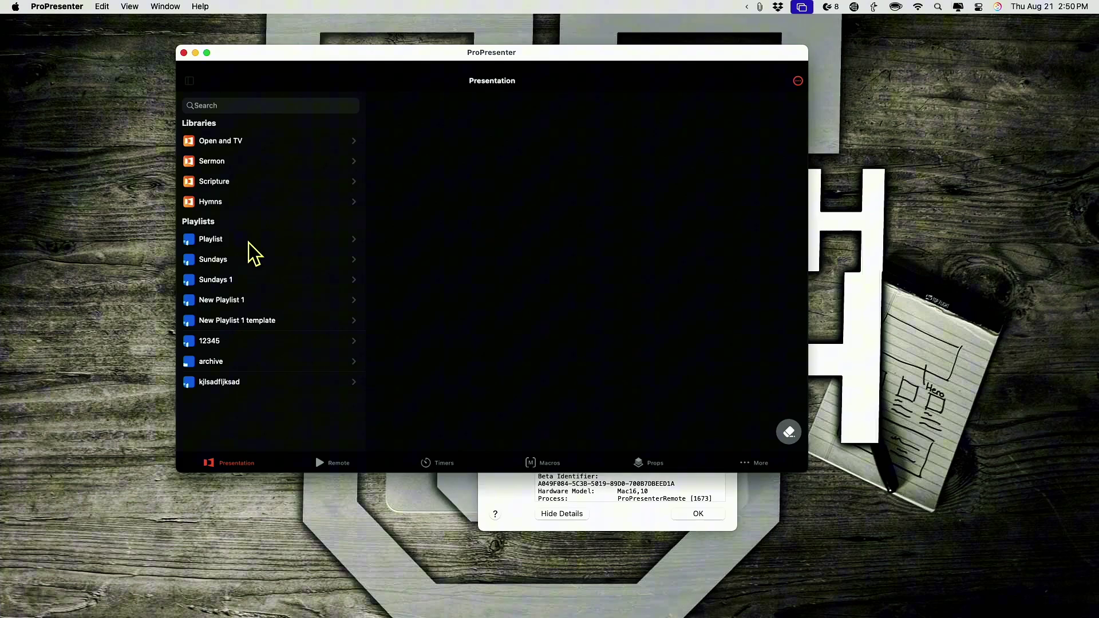
{"action": "left_click", "coordinate": [700, 518]}
{"action": "left_click", "coordinate": [701, 515]}
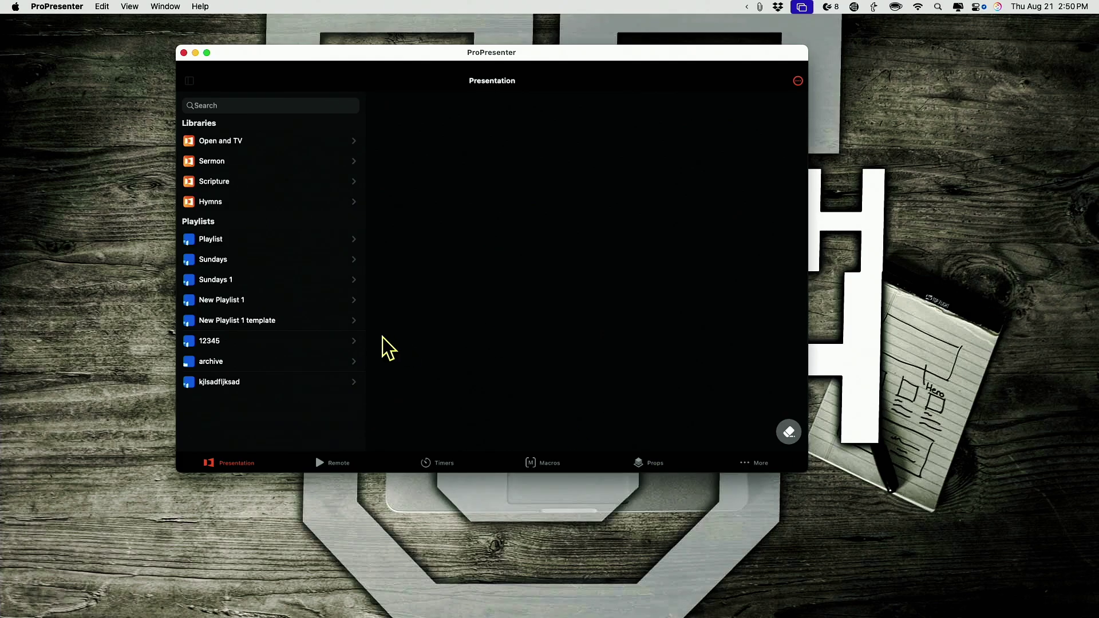
- Look through the Playlist playlist, then open the Hymns library's song list
{"action": "left_click", "coordinate": [233, 239]}
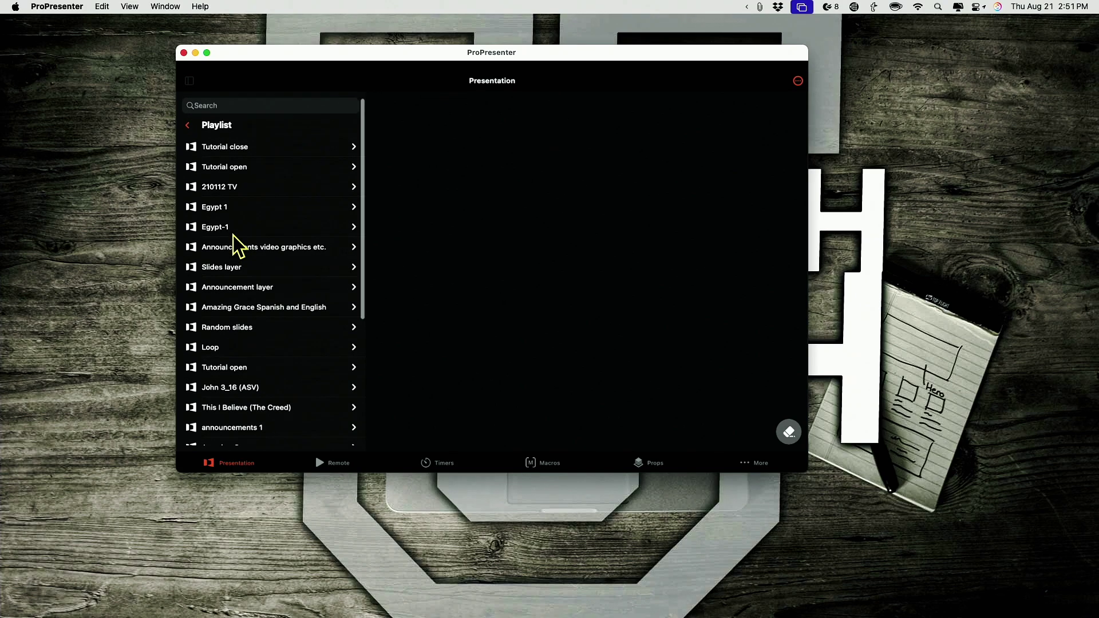
{"action": "scroll", "coordinate": [235, 246], "scroll_direction": "down", "scroll_amount": 3}
{"action": "scroll", "coordinate": [241, 257], "scroll_direction": "down", "scroll_amount": 6}
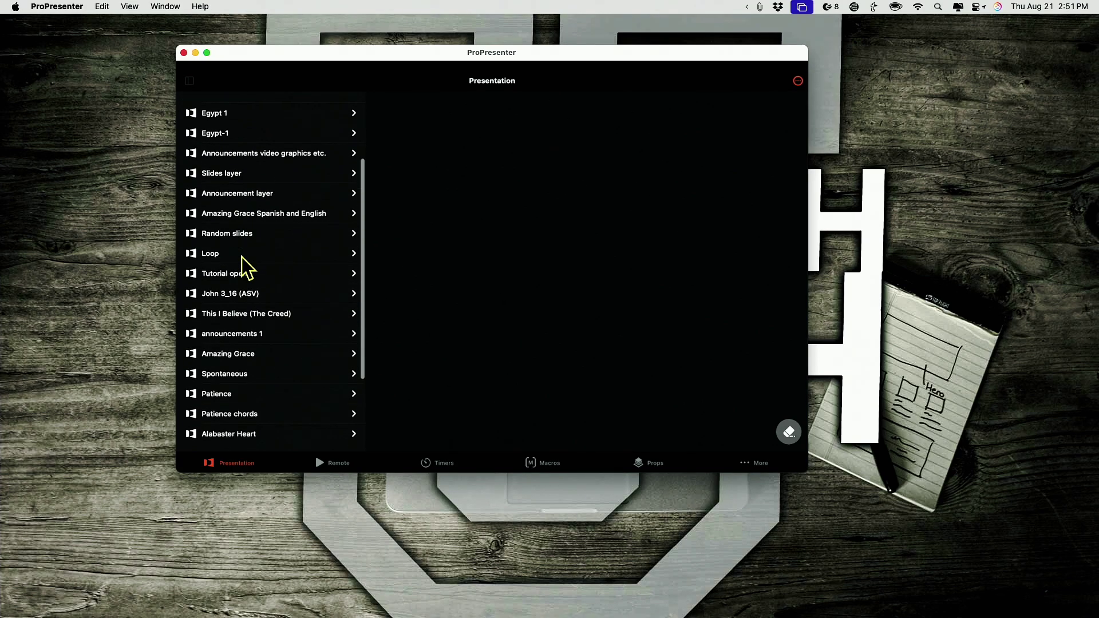
{"action": "scroll", "coordinate": [241, 258], "scroll_direction": "up", "scroll_amount": 8}
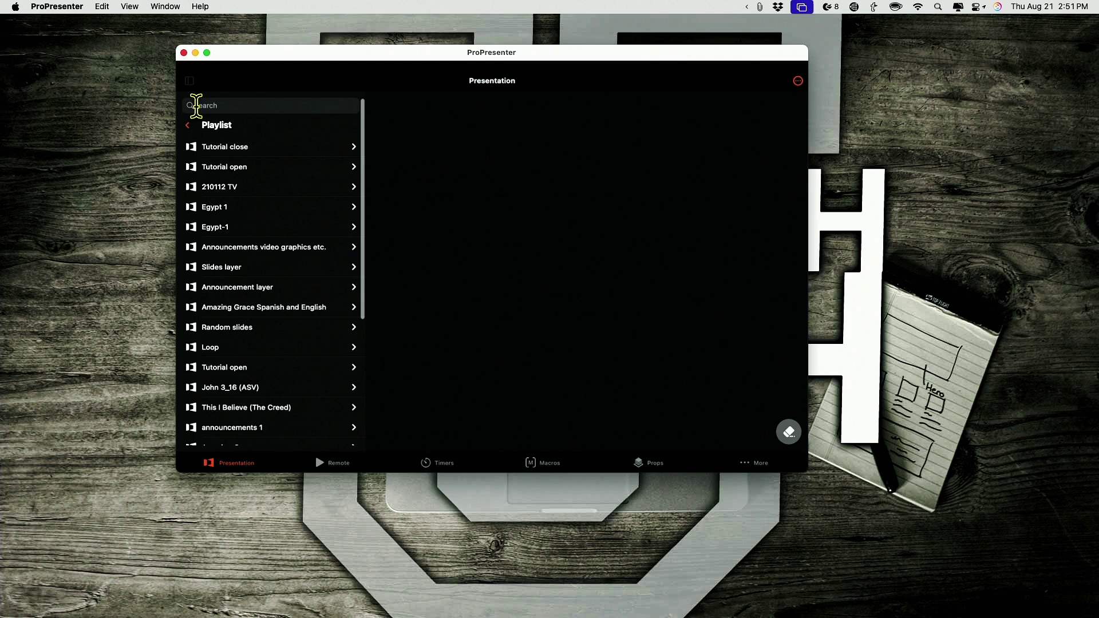
{"action": "left_click", "coordinate": [187, 127]}
{"action": "left_click", "coordinate": [196, 202]}
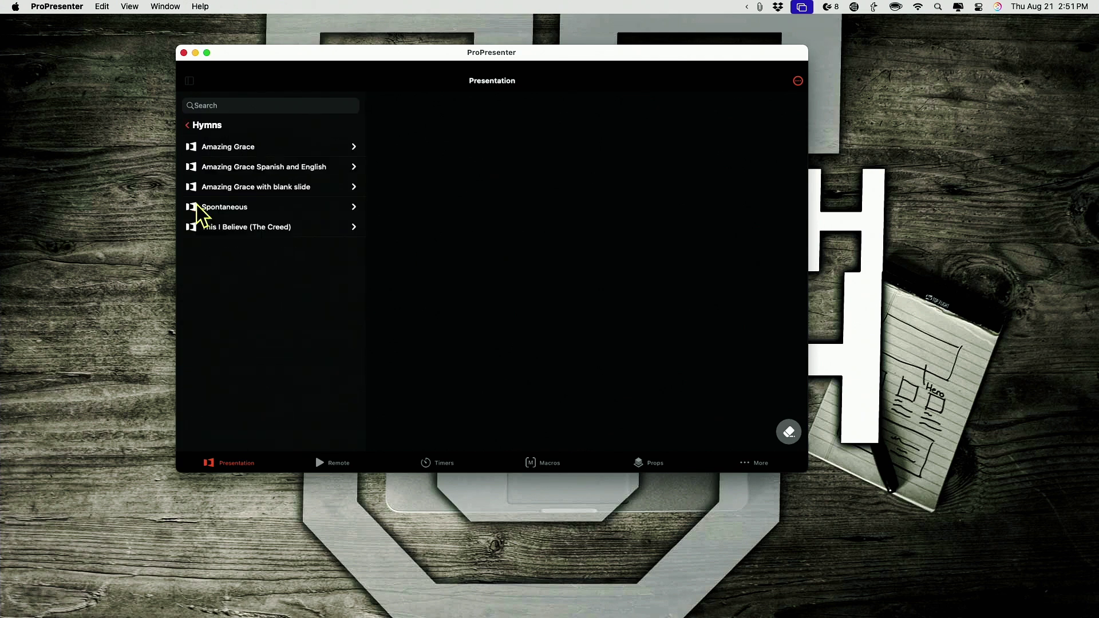
- Load Amazing Grace, make slide 2 'I once was lost, but now am found' live, and show the Remote view
{"action": "left_click", "coordinate": [218, 149]}
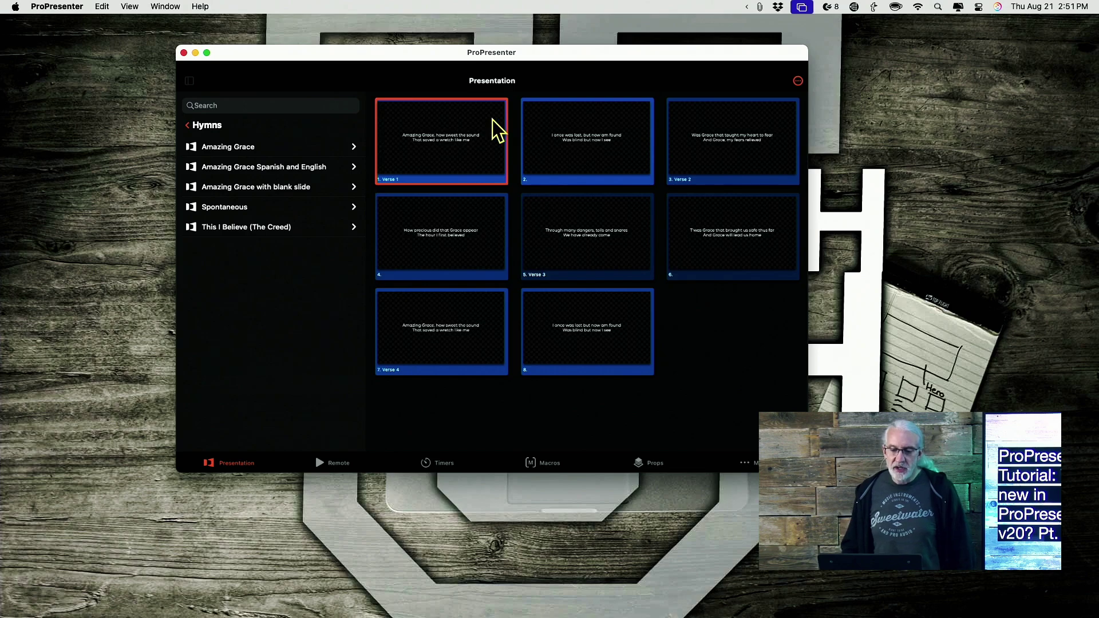
{"action": "left_click", "coordinate": [594, 168]}
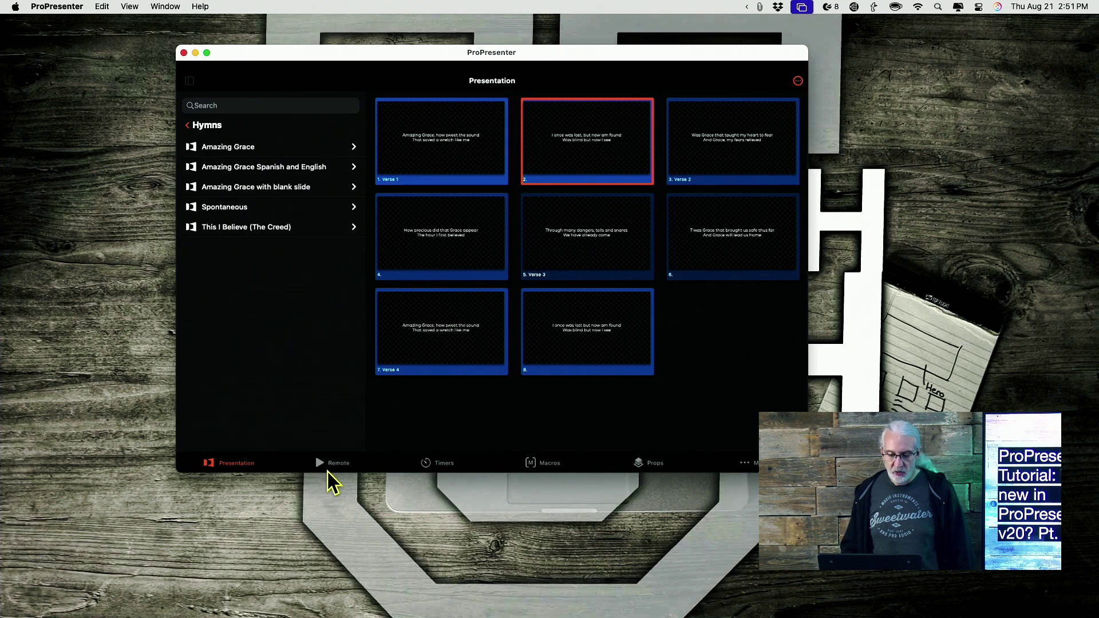
{"action": "left_click", "coordinate": [332, 463]}
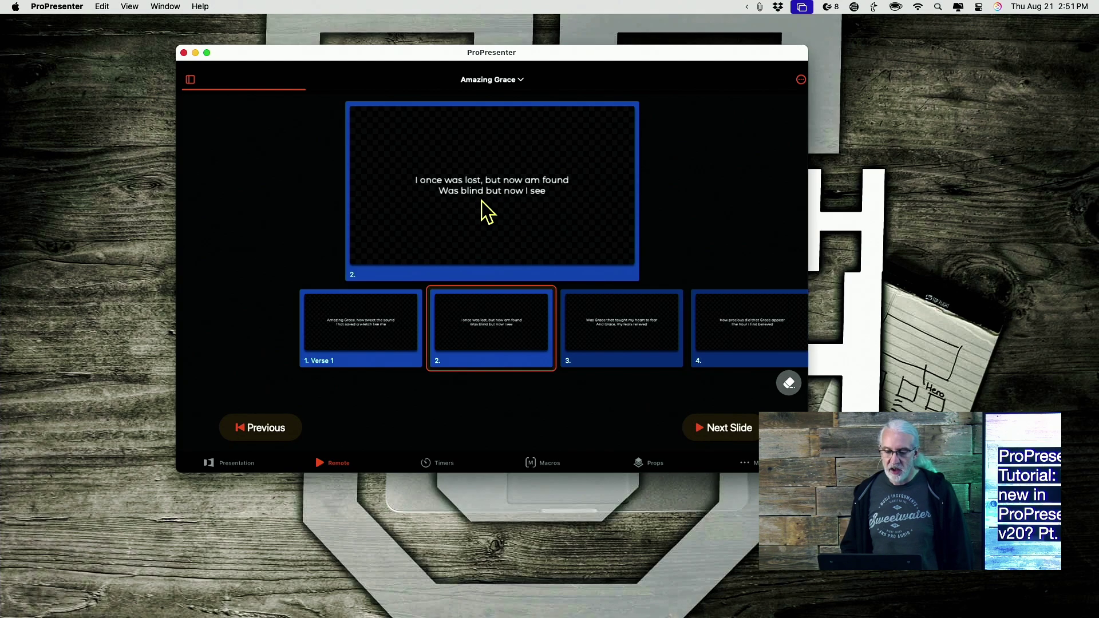
- Jump through Amazing Grace slides 3, 4 and 5, stepping back and forth around slide 4
{"action": "left_click", "coordinate": [631, 311]}
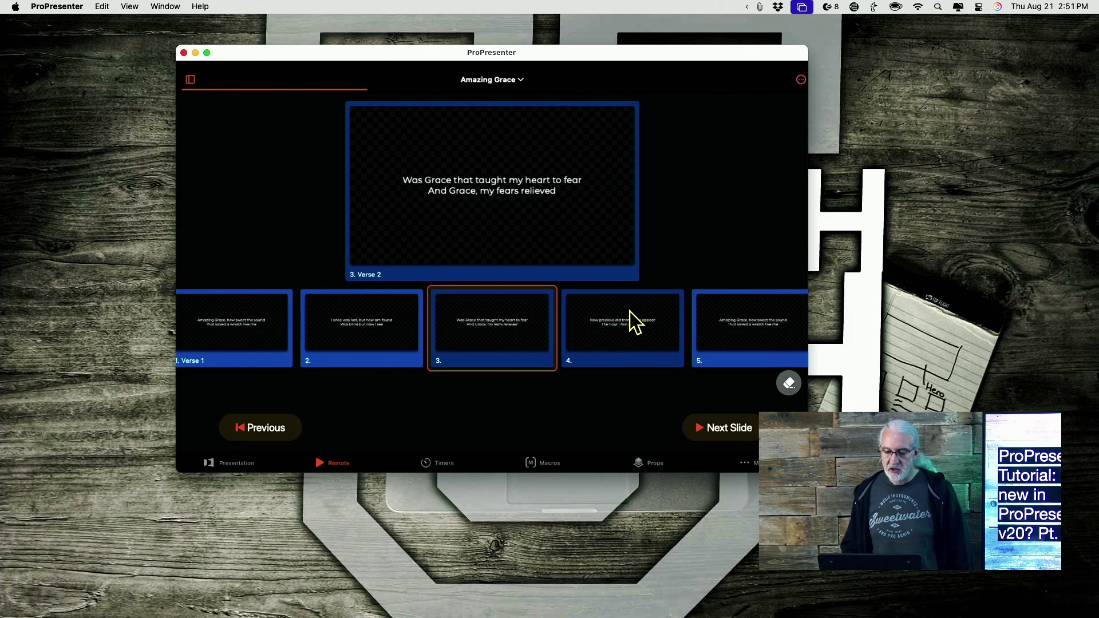
{"action": "left_click", "coordinate": [653, 337]}
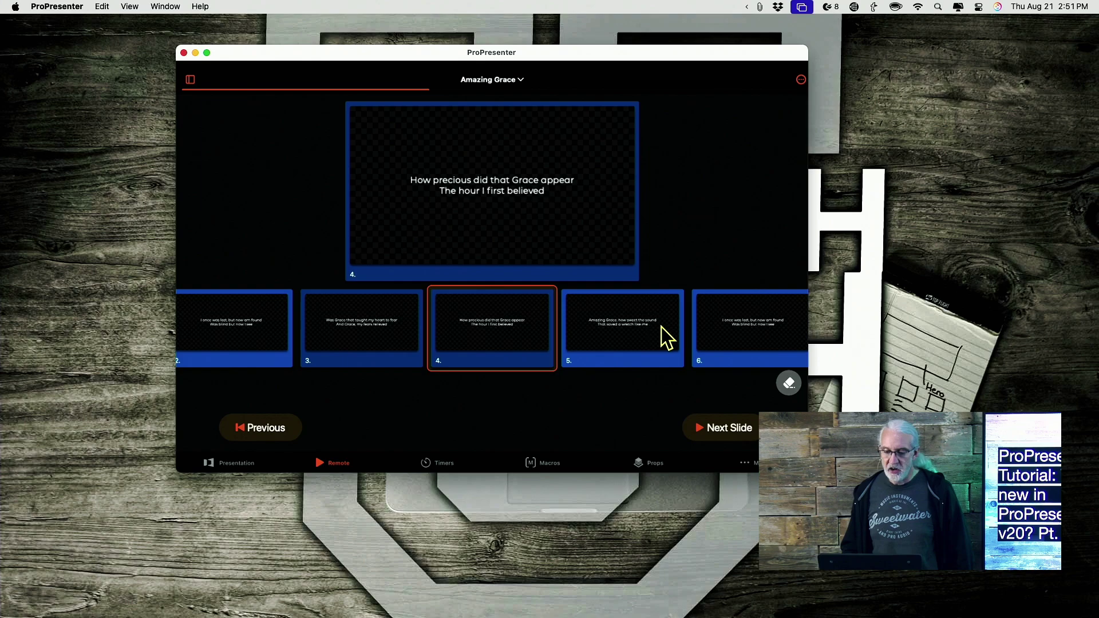
{"action": "left_click", "coordinate": [671, 338]}
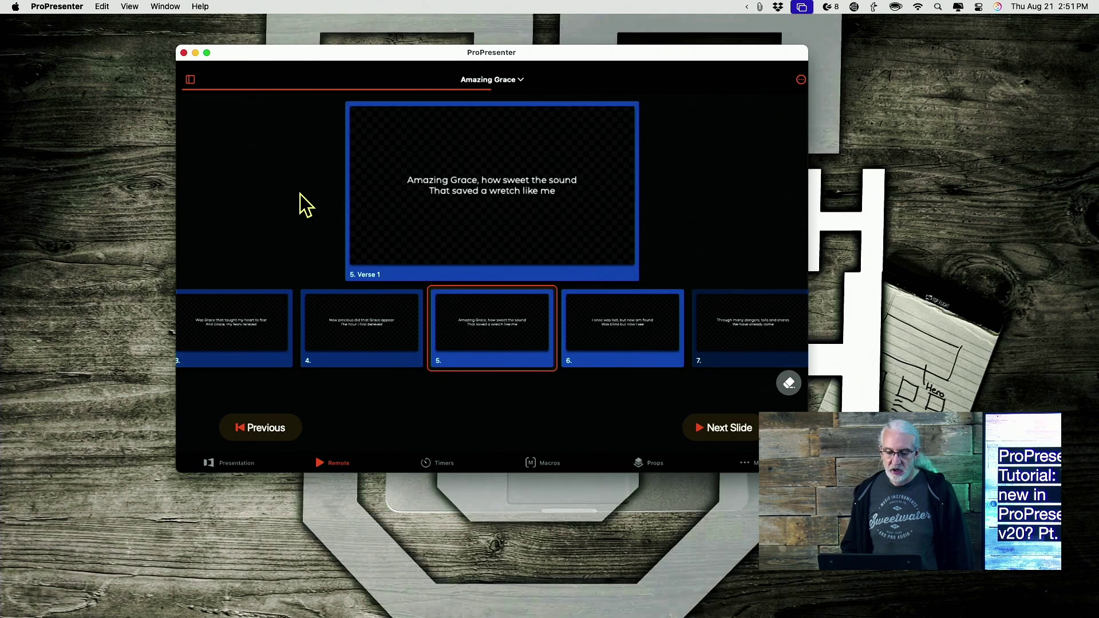
{"action": "left_click", "coordinate": [356, 356]}
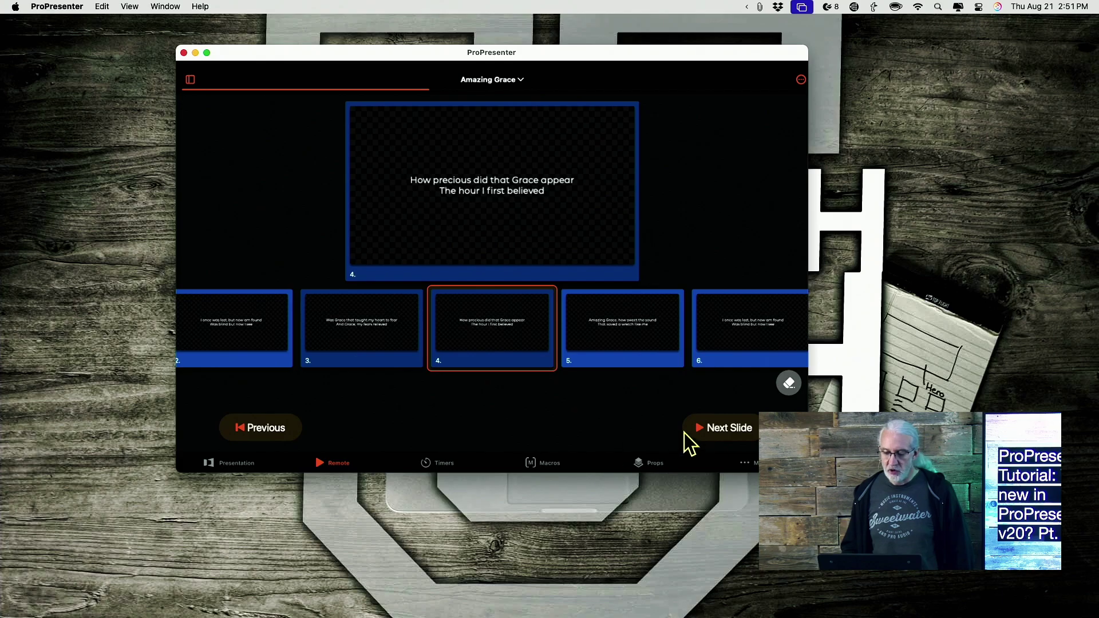
{"action": "left_click", "coordinate": [714, 434]}
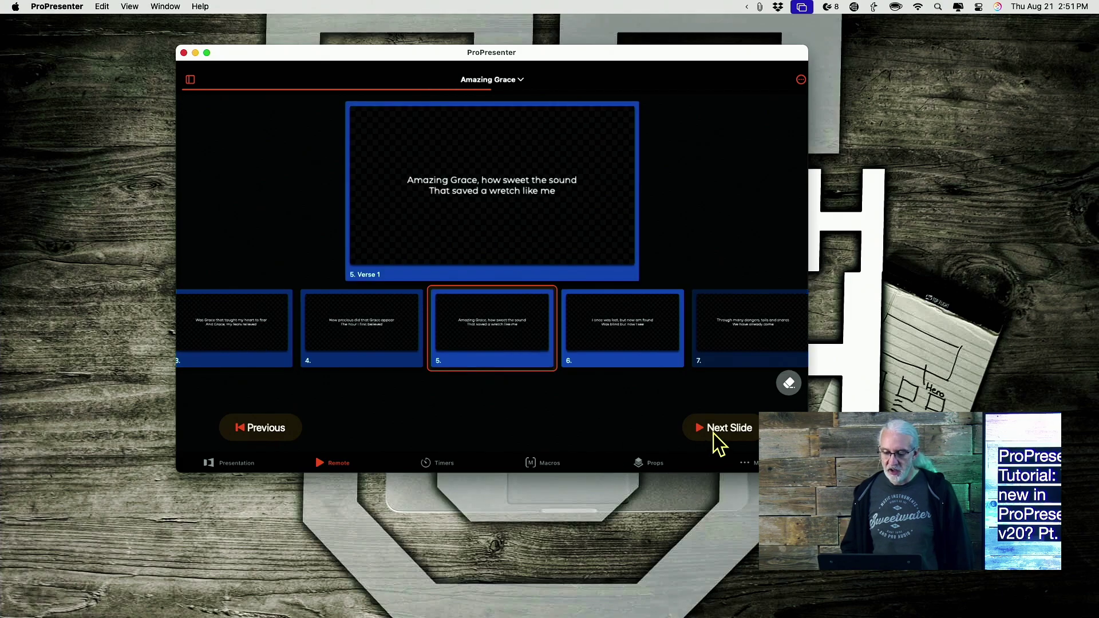
{"action": "left_click", "coordinate": [281, 435]}
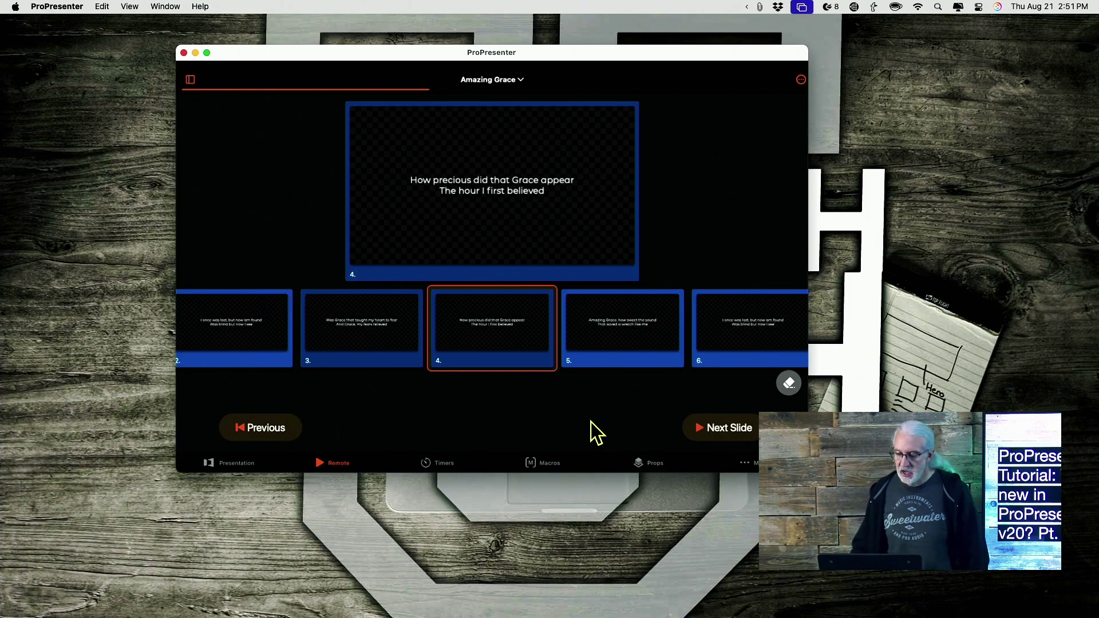
- Advance with Next Slide through slides 5–8 until slide 9, Verse 4, is live
{"action": "left_click", "coordinate": [723, 432]}
{"action": "left_click", "coordinate": [723, 432]}
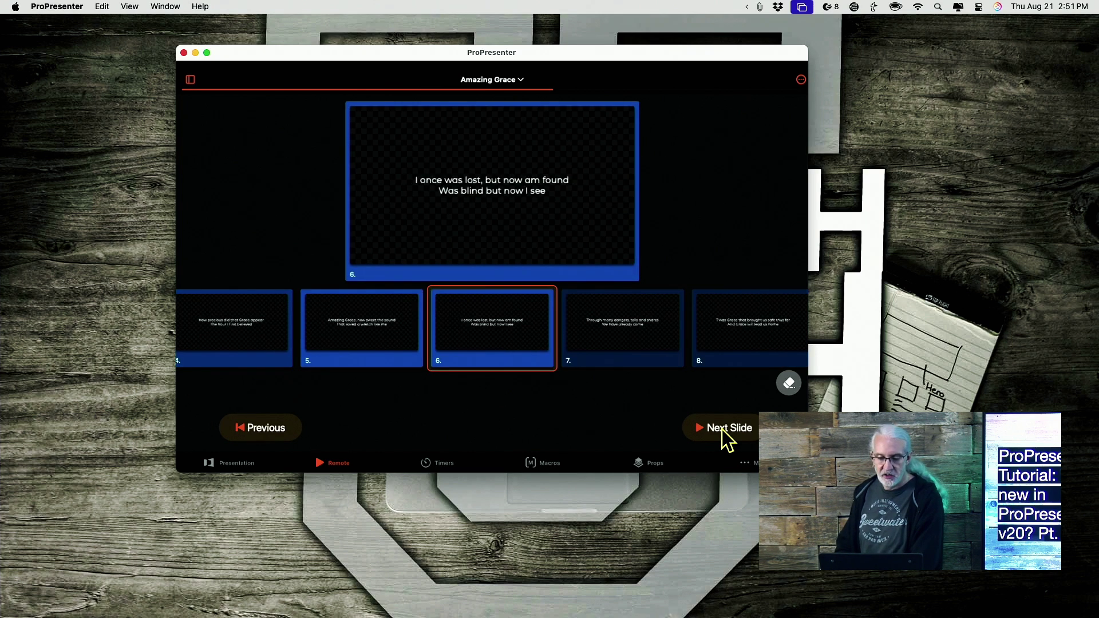
{"action": "left_click", "coordinate": [723, 432]}
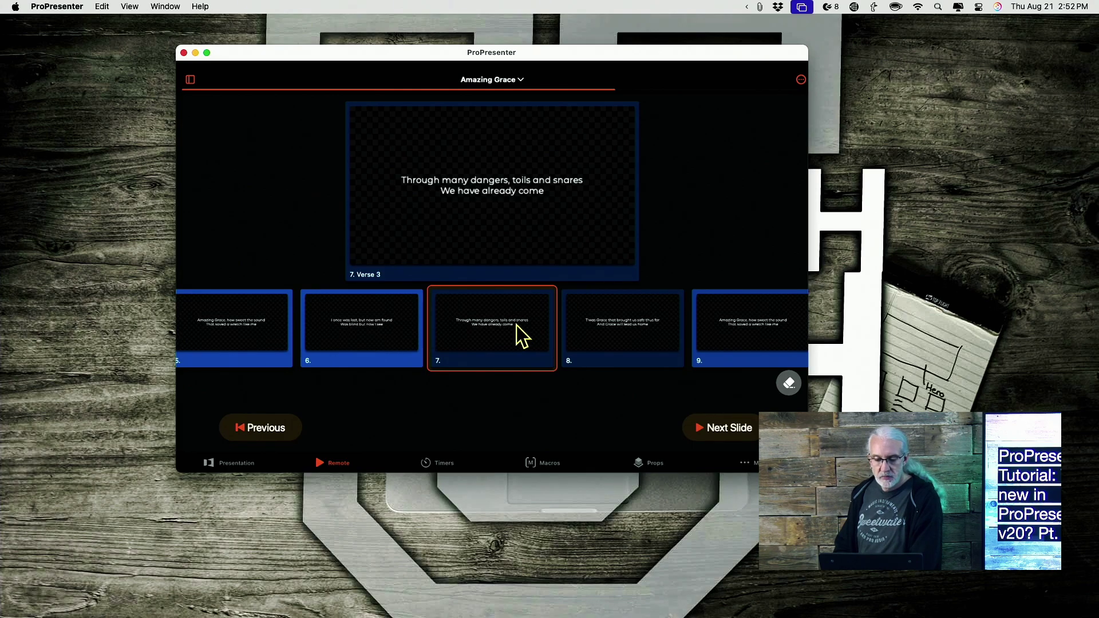
{"action": "left_click", "coordinate": [717, 437]}
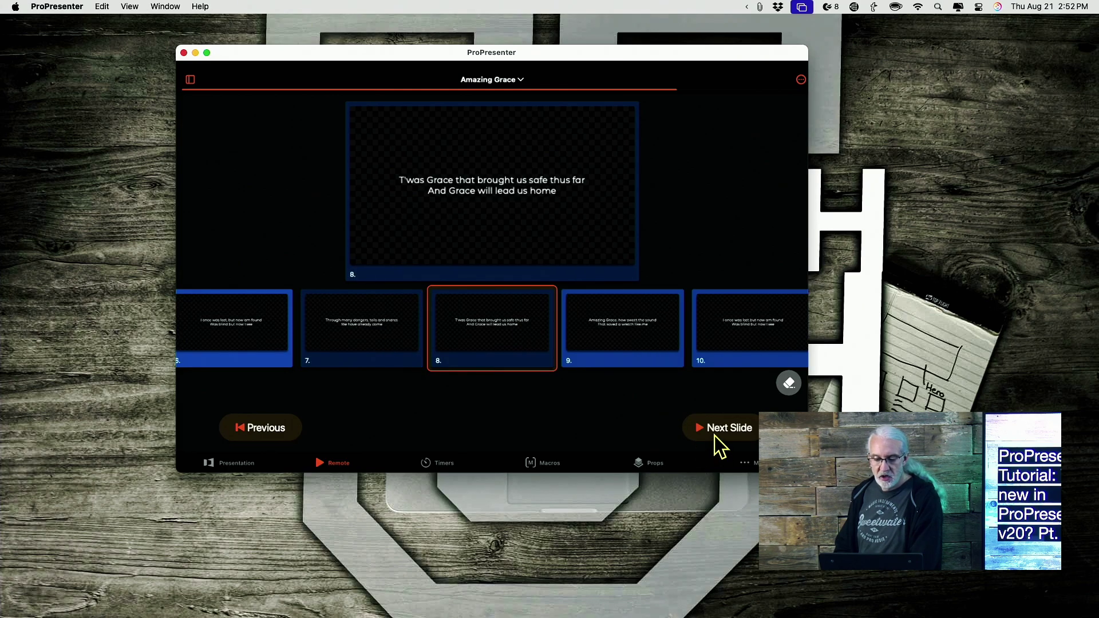
{"action": "left_click", "coordinate": [714, 435]}
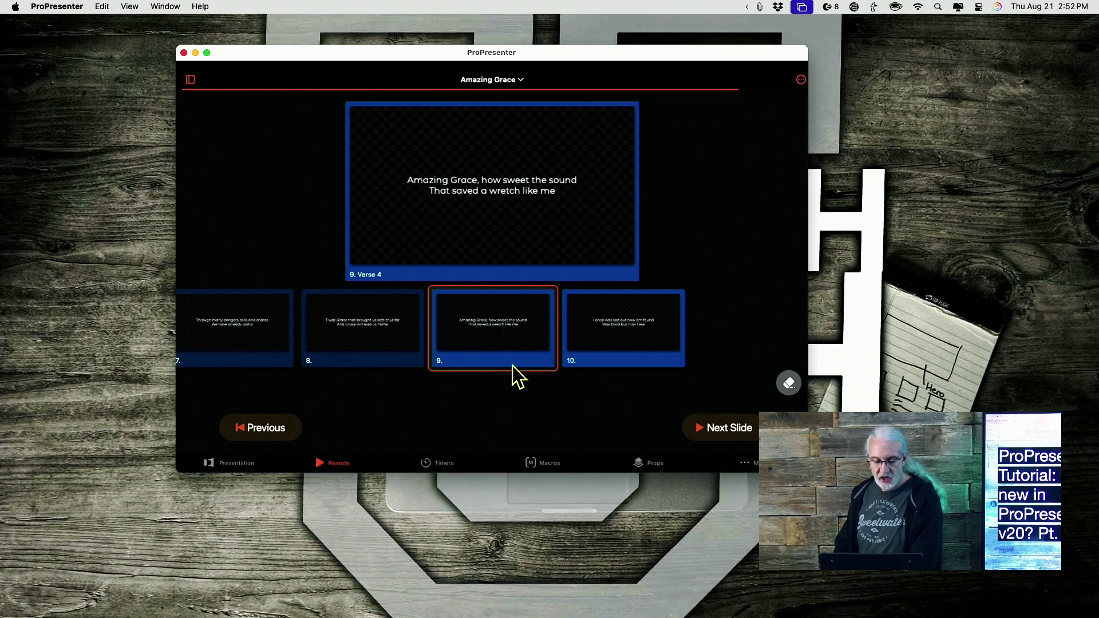
- Check the Timers page, then show the Worship lower thirds macro collection
{"action": "left_click", "coordinate": [437, 464]}
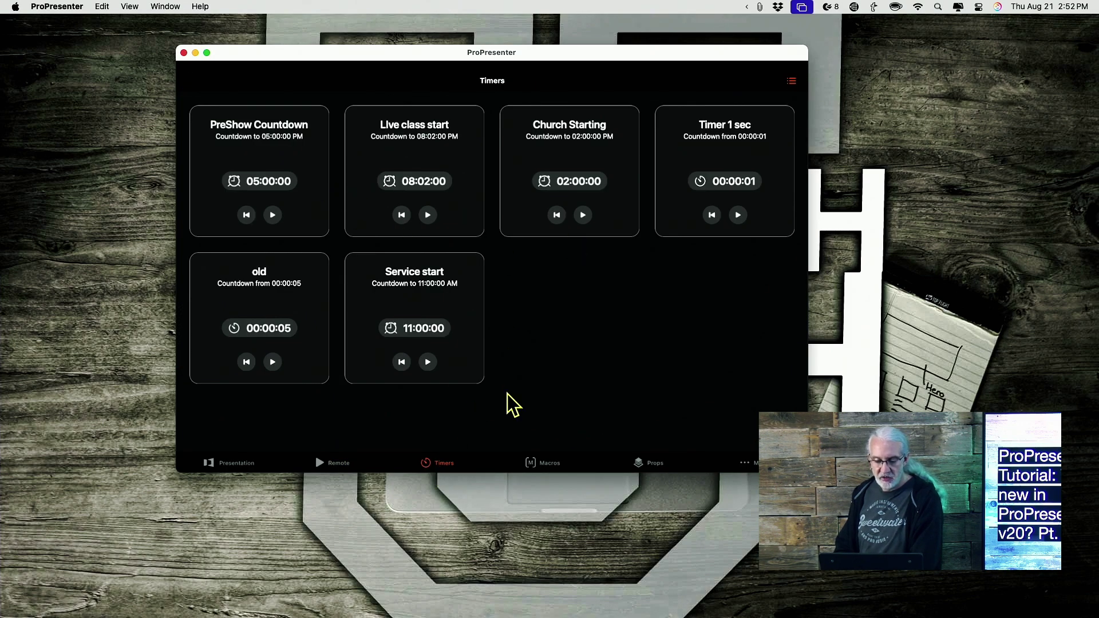
{"action": "left_click", "coordinate": [542, 464]}
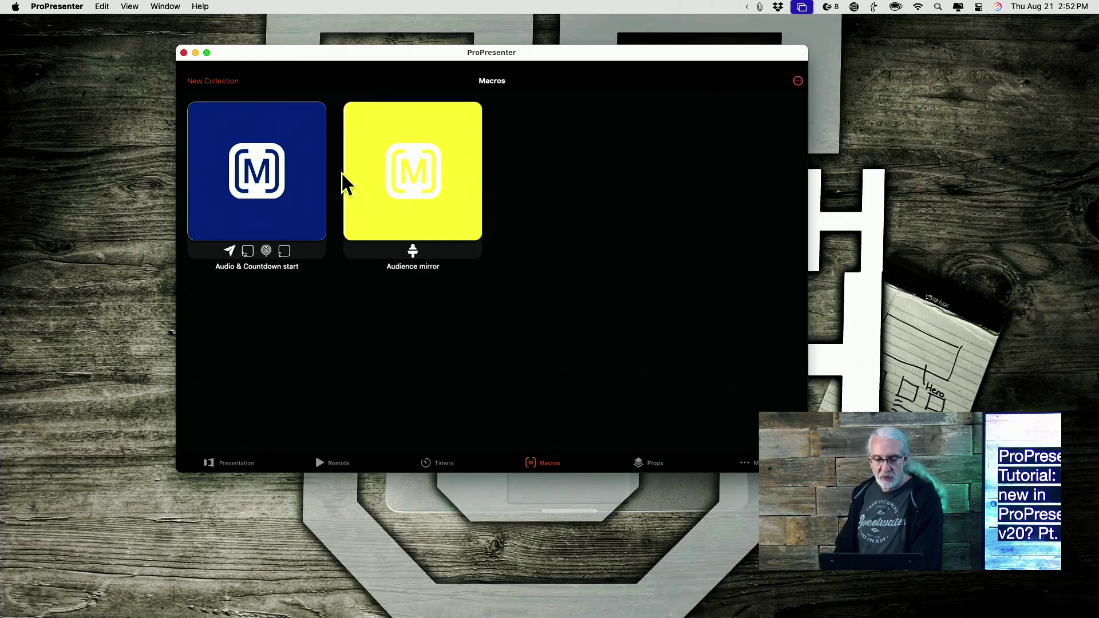
{"action": "left_click", "coordinate": [199, 82]}
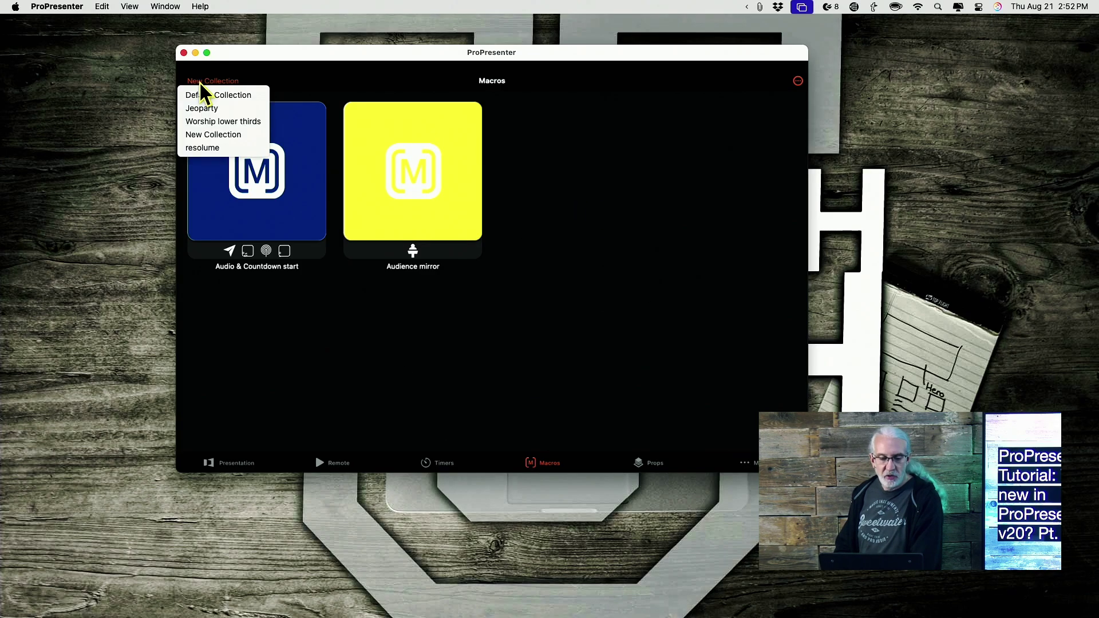
{"action": "left_click", "coordinate": [204, 121]}
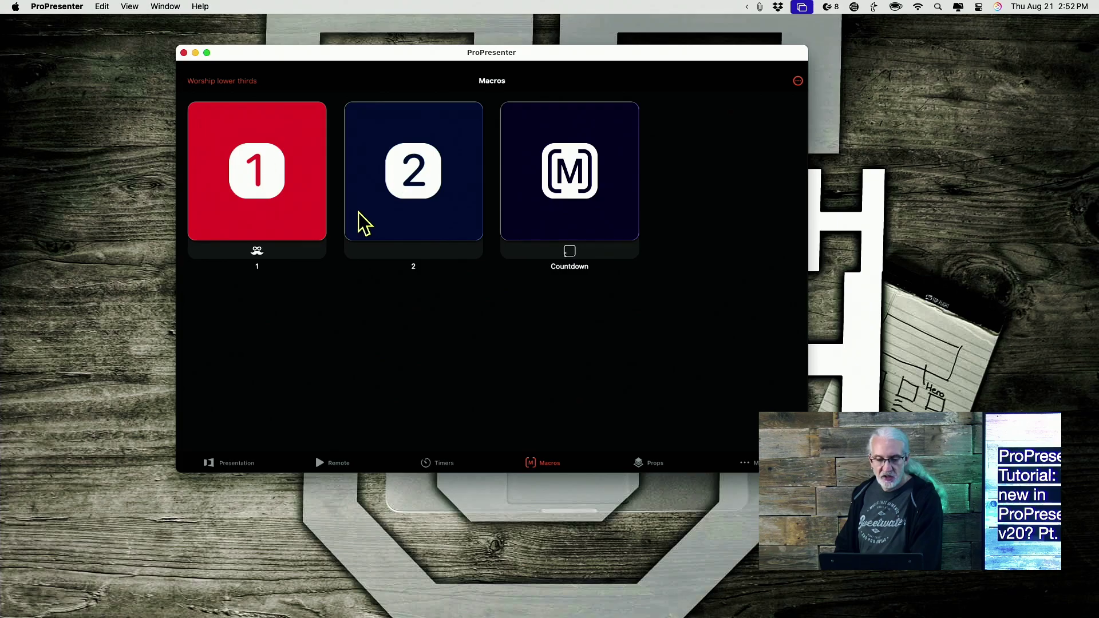
- Show the live-stream props collection on the Props page
{"action": "left_click", "coordinate": [642, 464]}
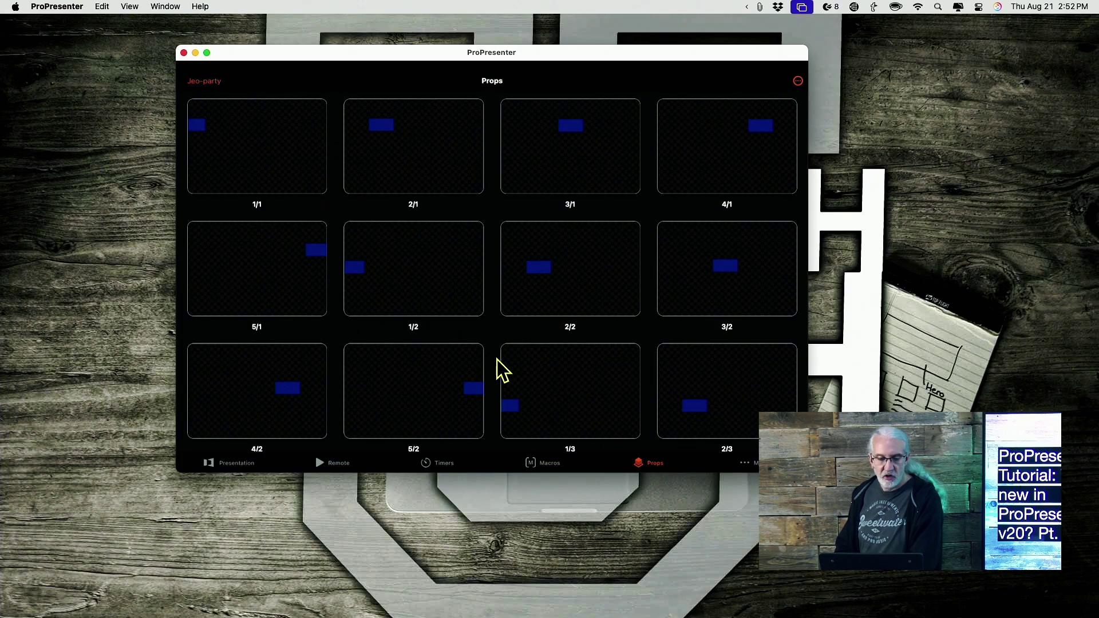
{"action": "left_click", "coordinate": [210, 85]}
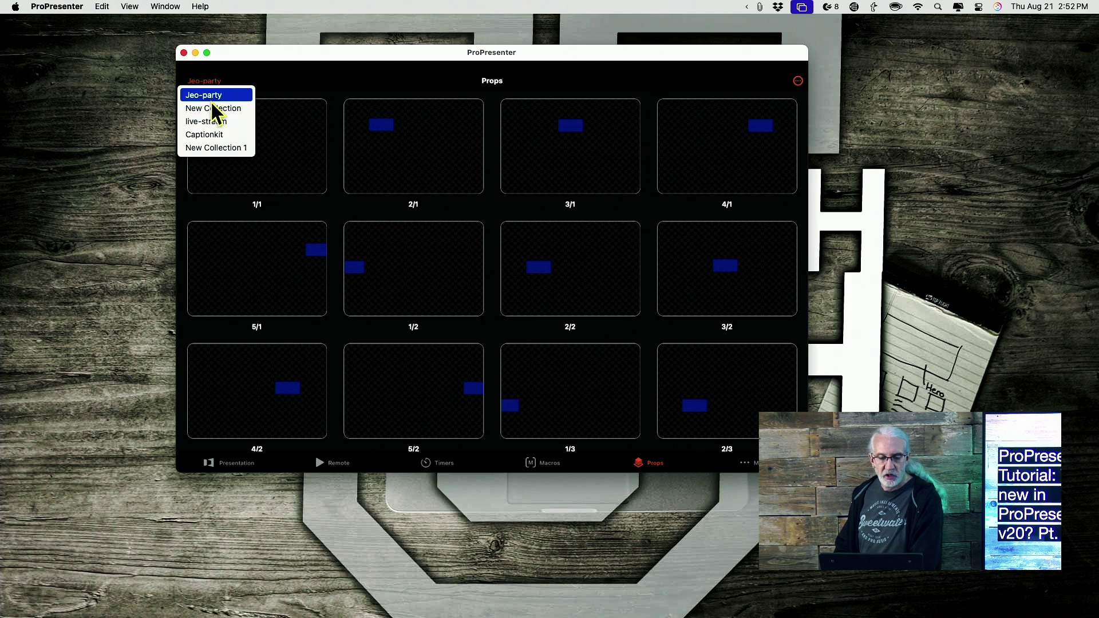
{"action": "left_click", "coordinate": [215, 121]}
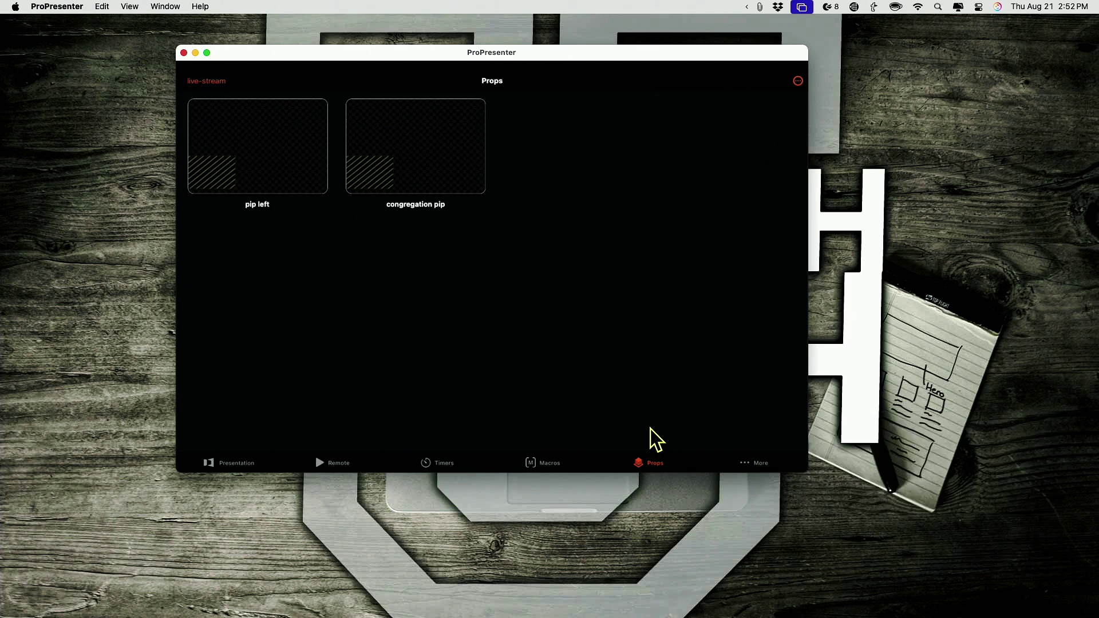
{"action": "left_click", "coordinate": [750, 465]}
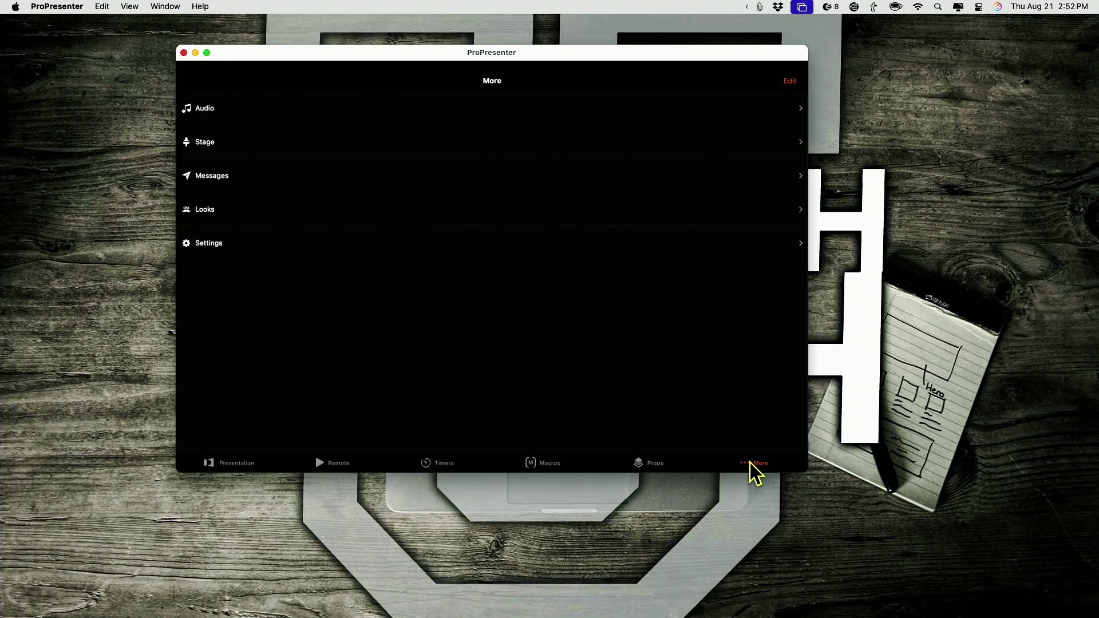
{"action": "left_click", "coordinate": [270, 112]}
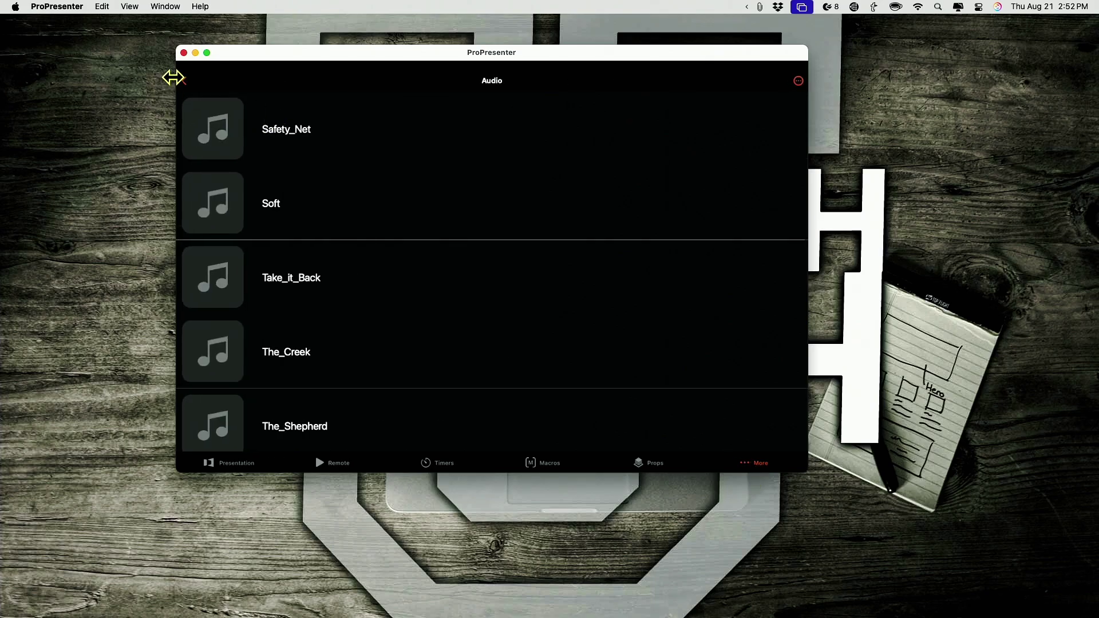
{"action": "left_click", "coordinate": [189, 86]}
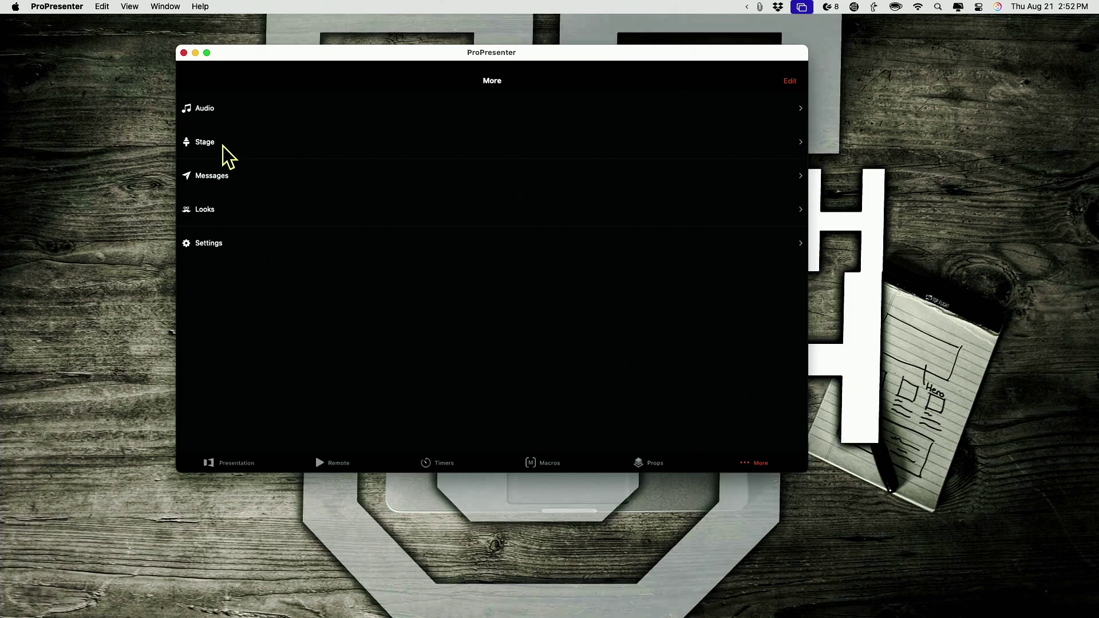
{"action": "left_click", "coordinate": [222, 143]}
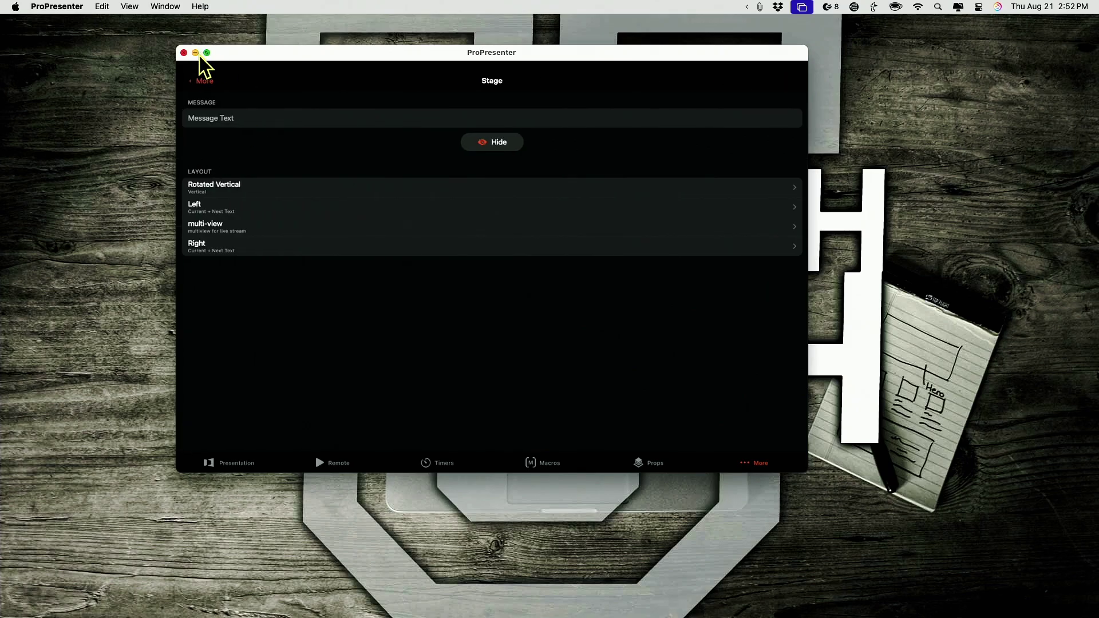
{"action": "left_click", "coordinate": [201, 86]}
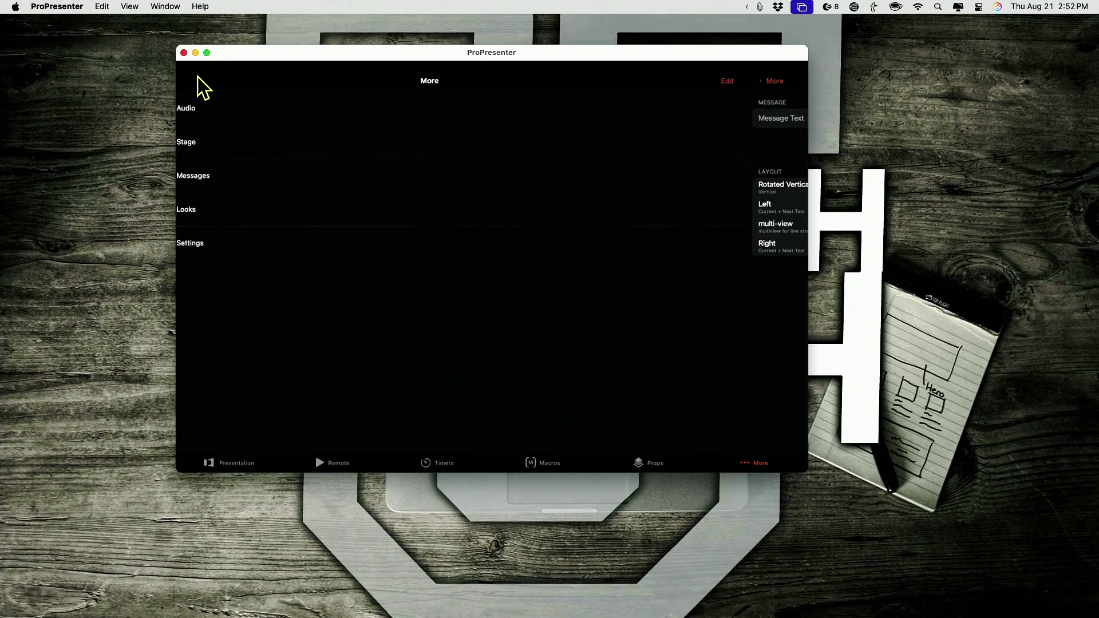
{"action": "left_click", "coordinate": [206, 178]}
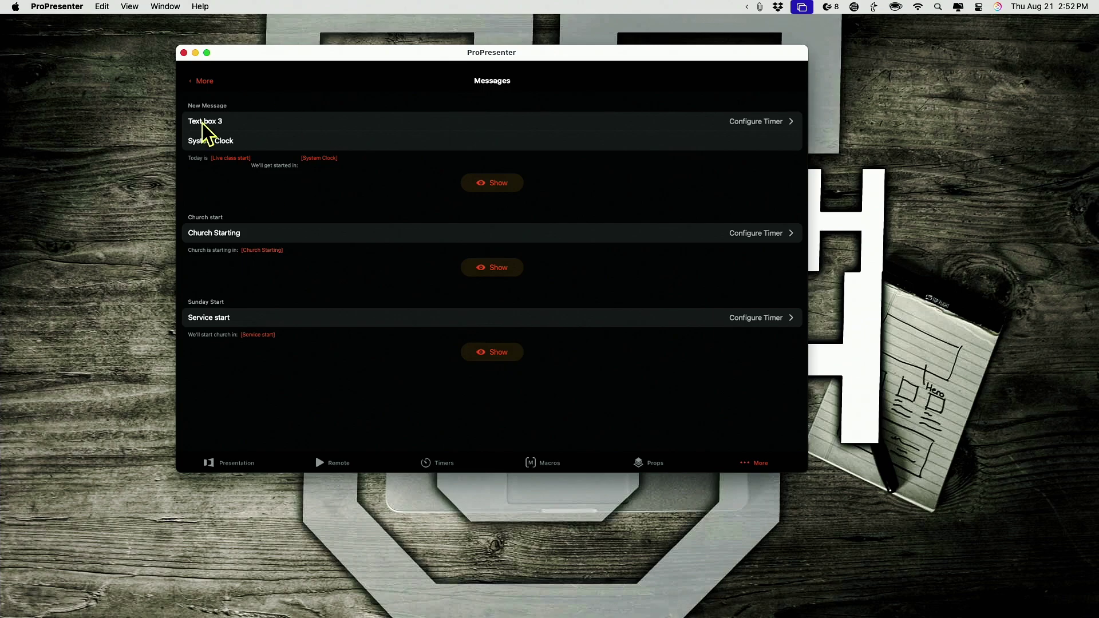
{"action": "left_click", "coordinate": [195, 82]}
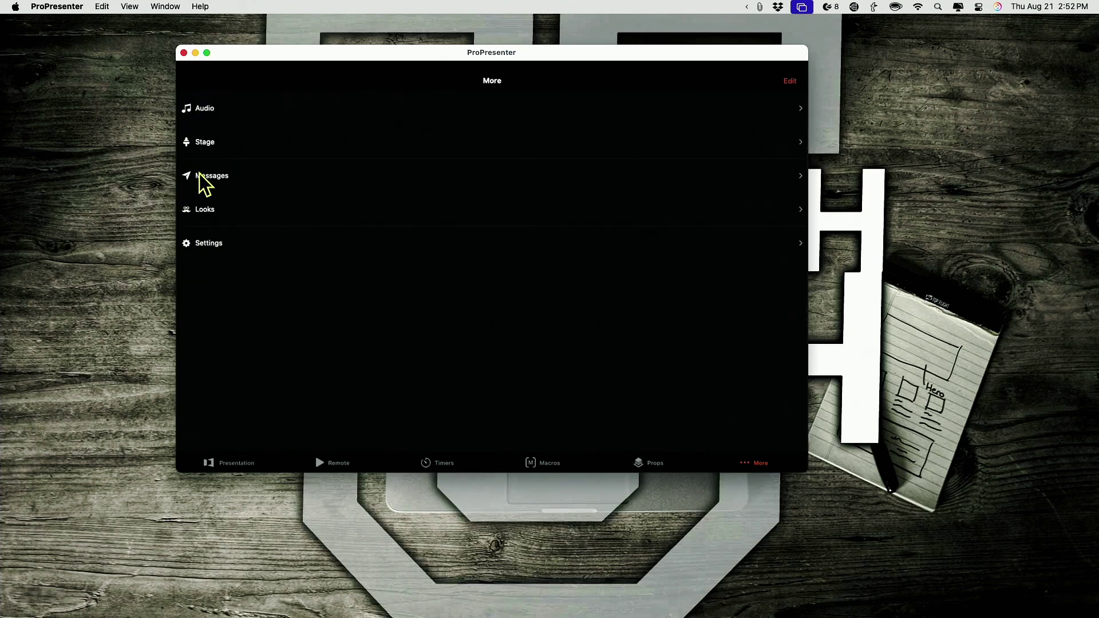
{"action": "left_click", "coordinate": [205, 212]}
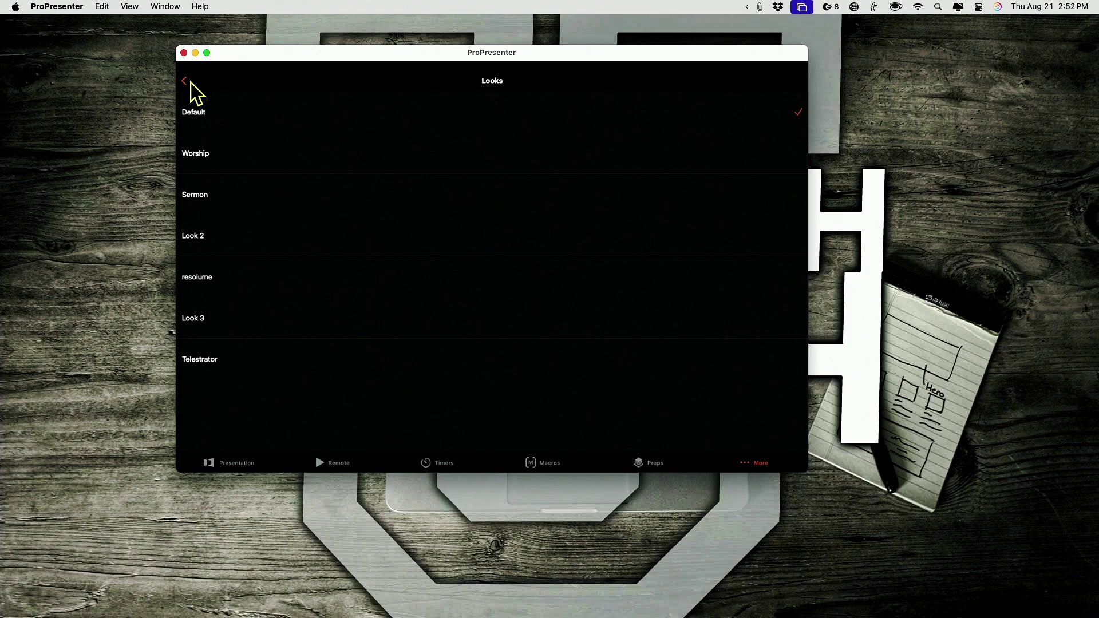
{"action": "left_click", "coordinate": [190, 83]}
{"action": "left_click", "coordinate": [215, 246]}
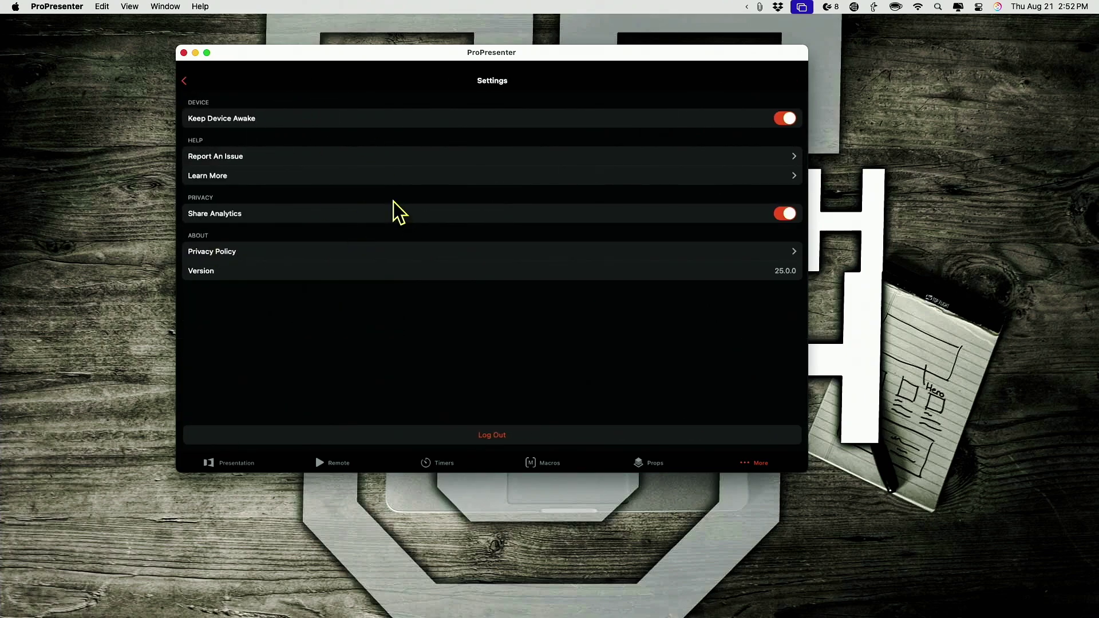
{"action": "left_click", "coordinate": [184, 81]}
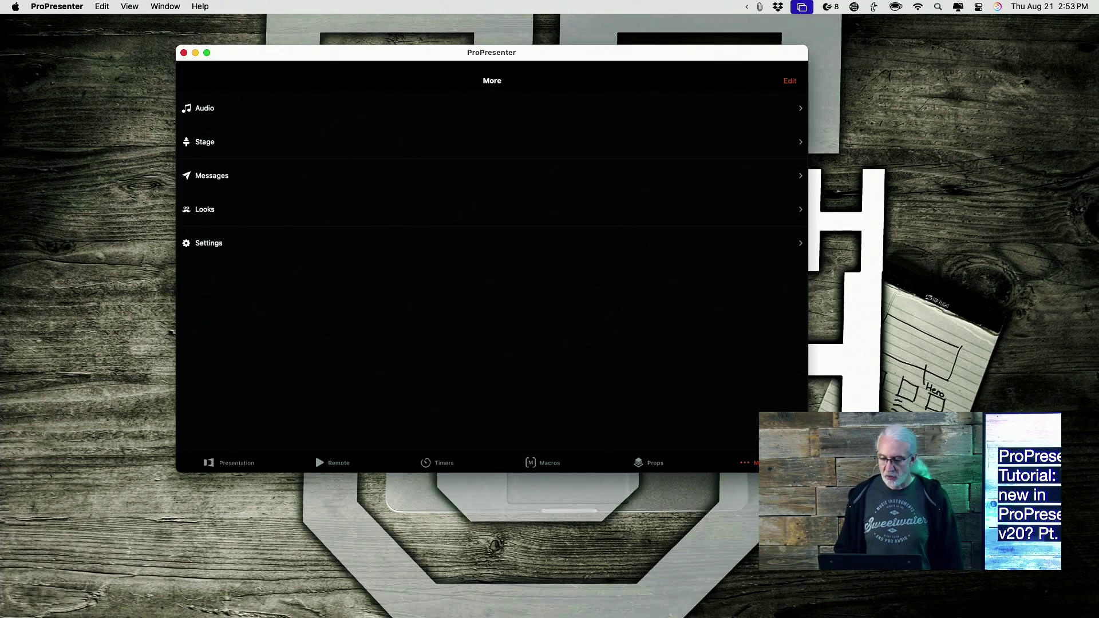
- Bring the main ProPresenter window forward from the Dock, move it lower, and dismiss the low-battery alert
{"action": "mouse_move", "coordinate": [1014, 611]}
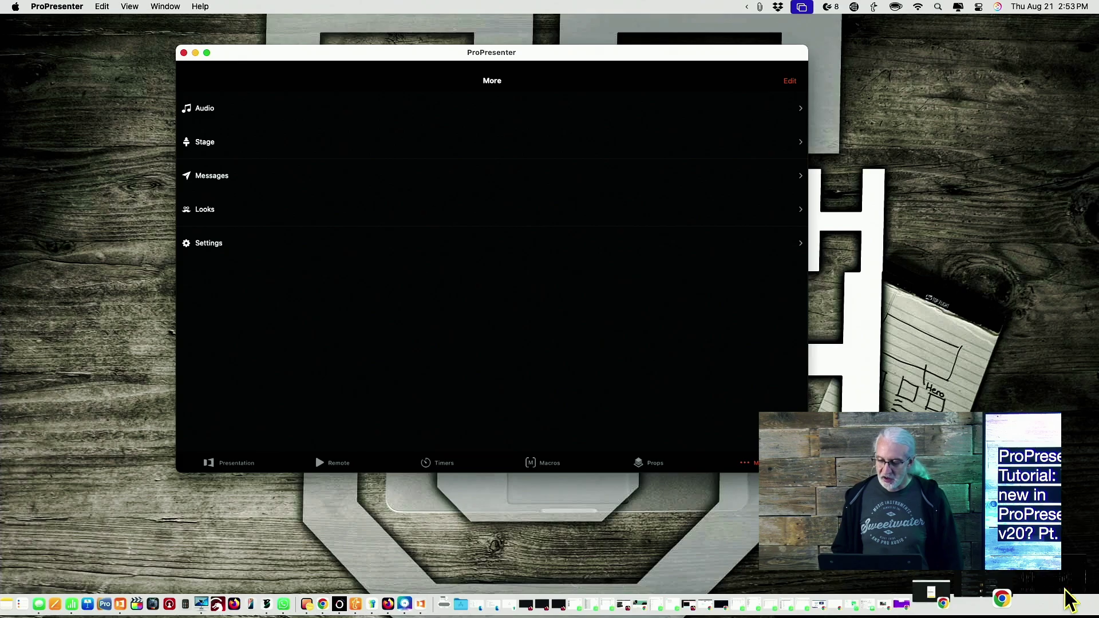
{"action": "left_click", "coordinate": [1070, 602]}
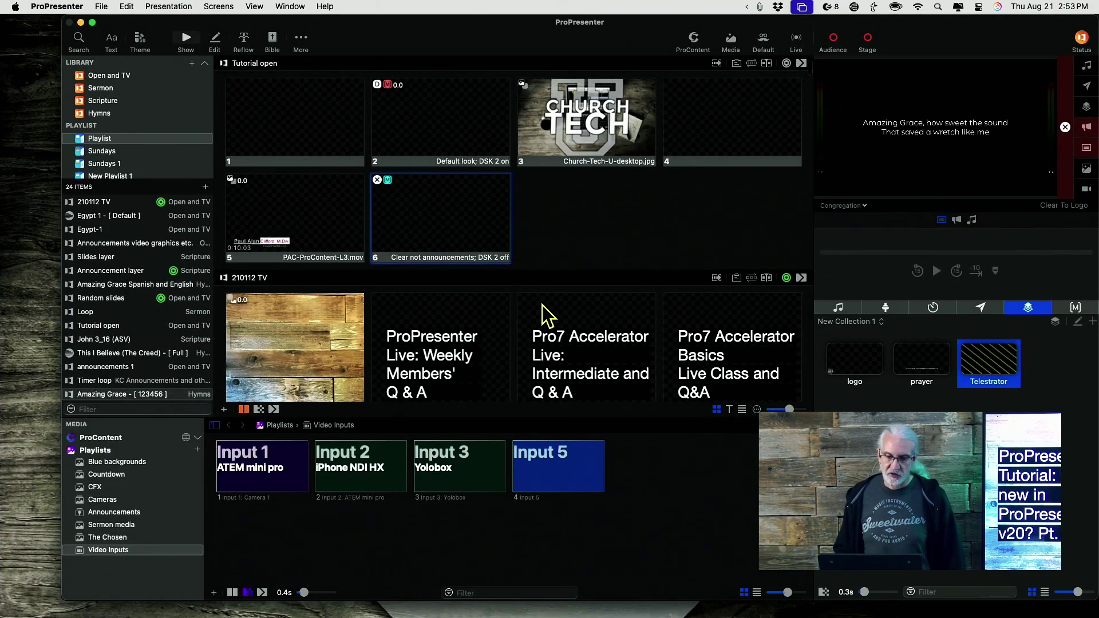
{"action": "left_click_drag", "start_coordinate": [498, 25], "coordinate": [473, 60]}
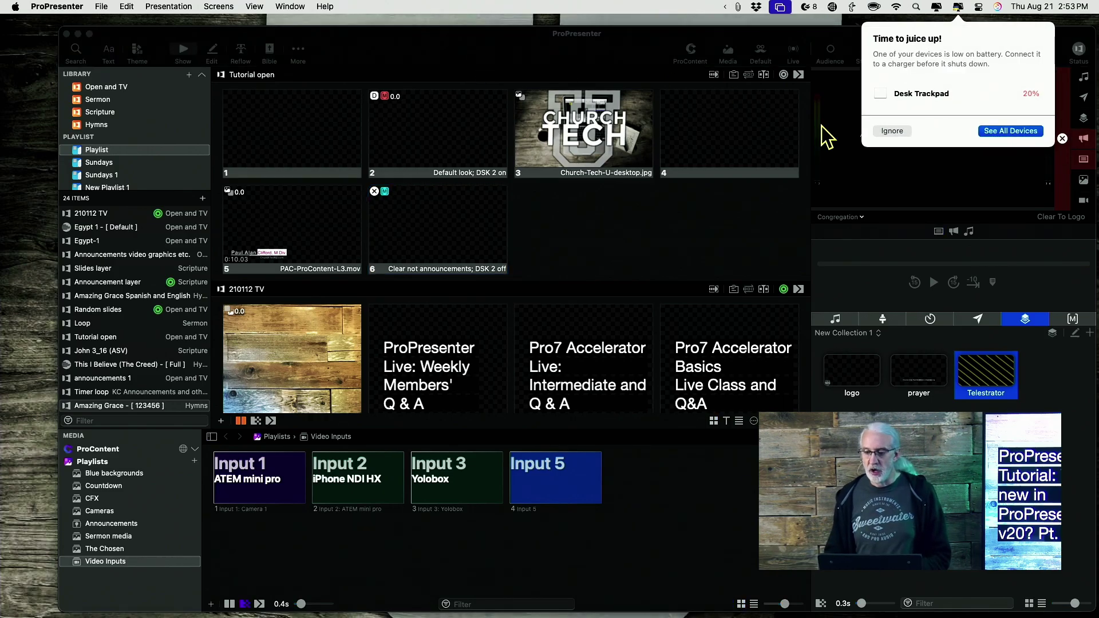
{"action": "left_click", "coordinate": [889, 131]}
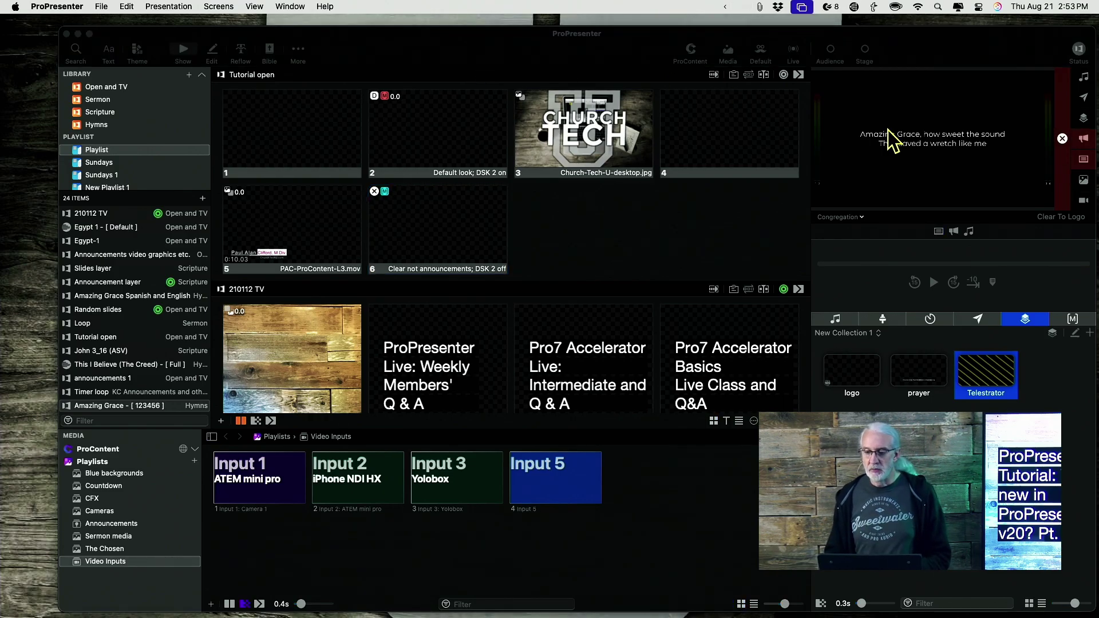
{"action": "left_click", "coordinate": [541, 35]}
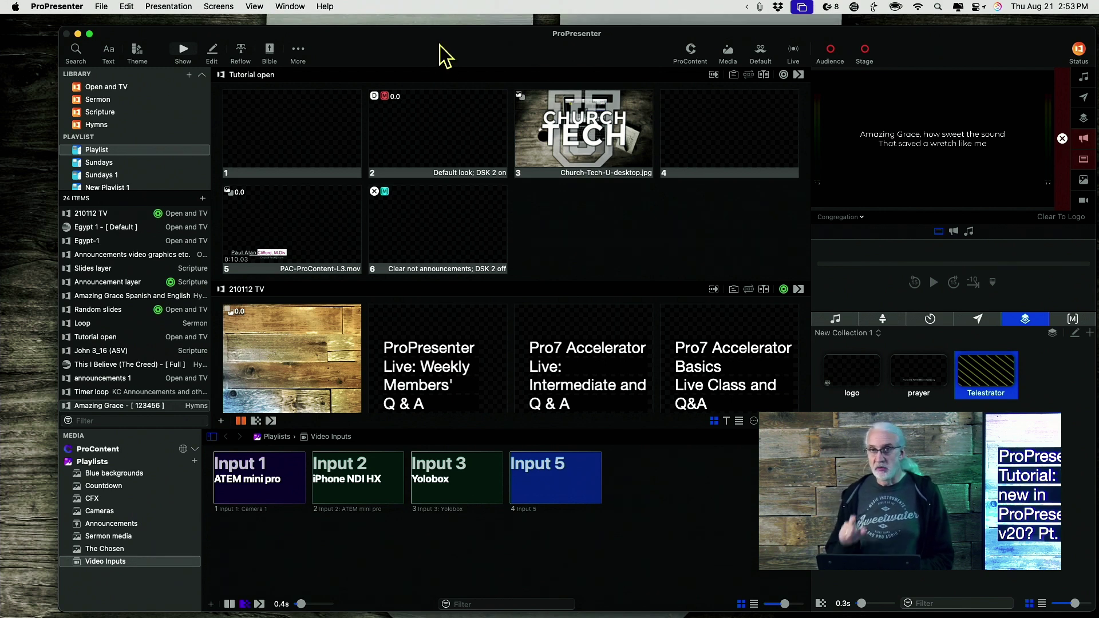
- Open ProPresenter Settings on the Network page to confirm Remote is enabled with a password
{"action": "left_click", "coordinate": [57, 6]}
{"action": "mouse_move", "coordinate": [55, 43]}
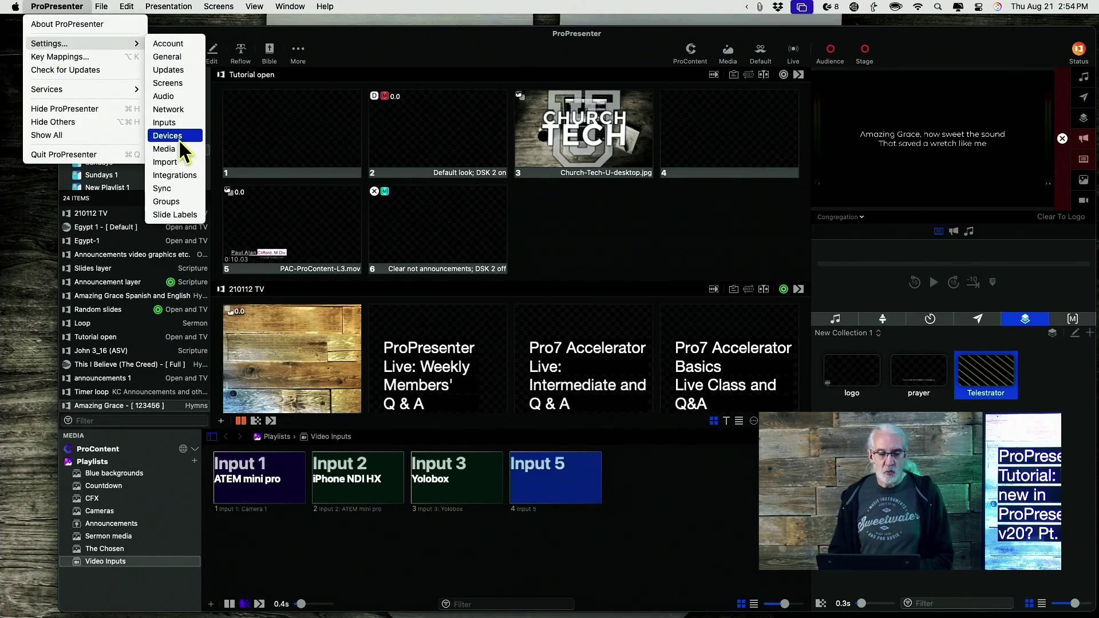
{"action": "left_click", "coordinate": [178, 108]}
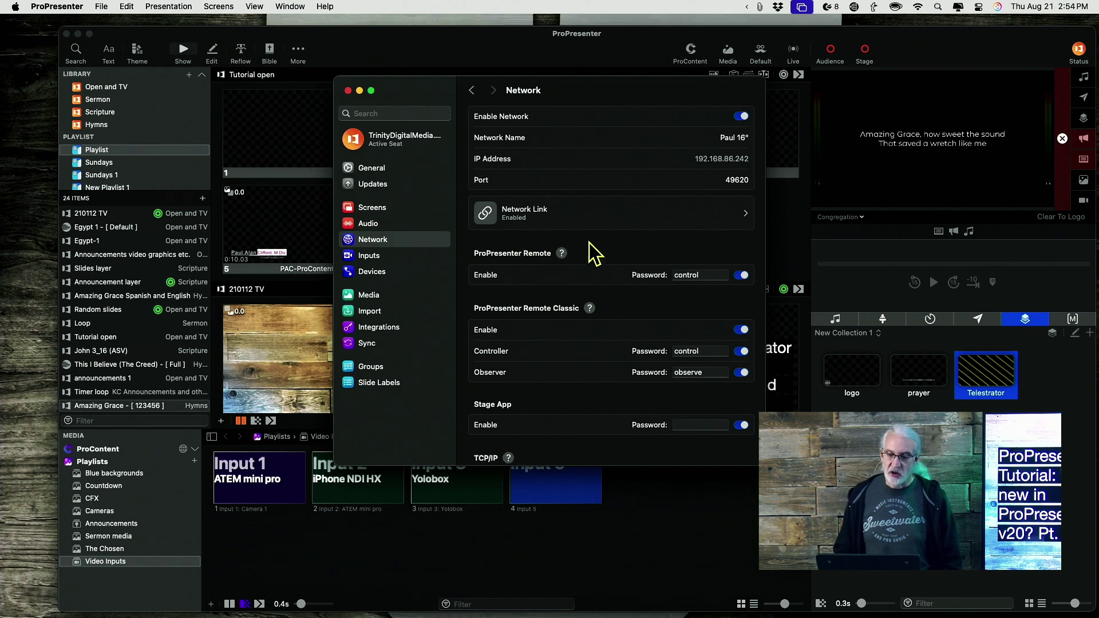
- Close the Settings window to return to the Tutorial with the 210112 TV slides
{"action": "left_click", "coordinate": [347, 91]}
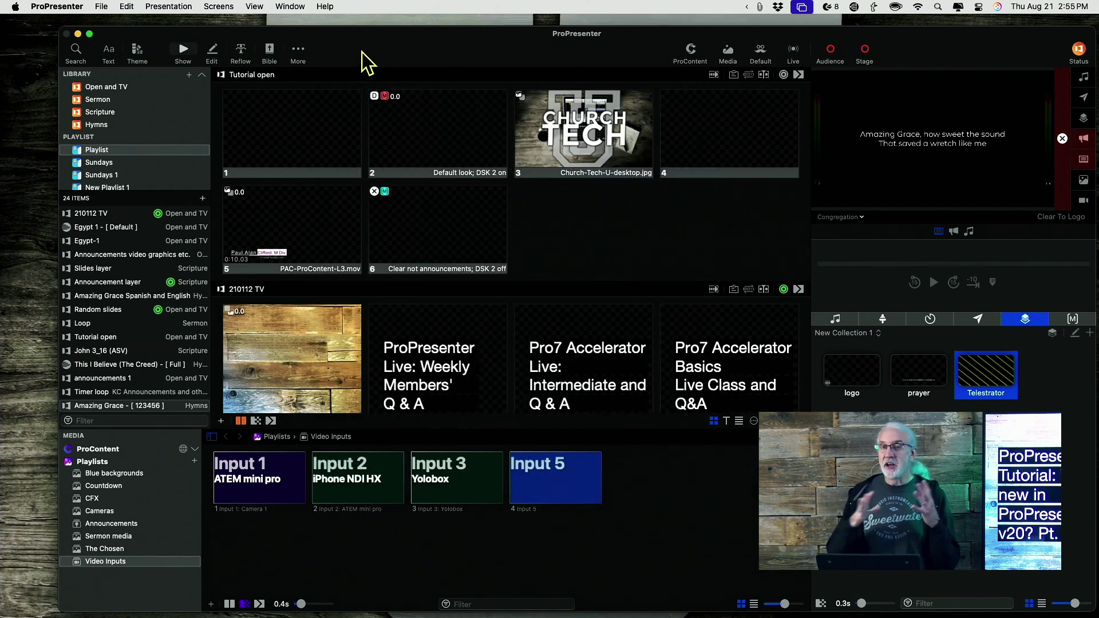